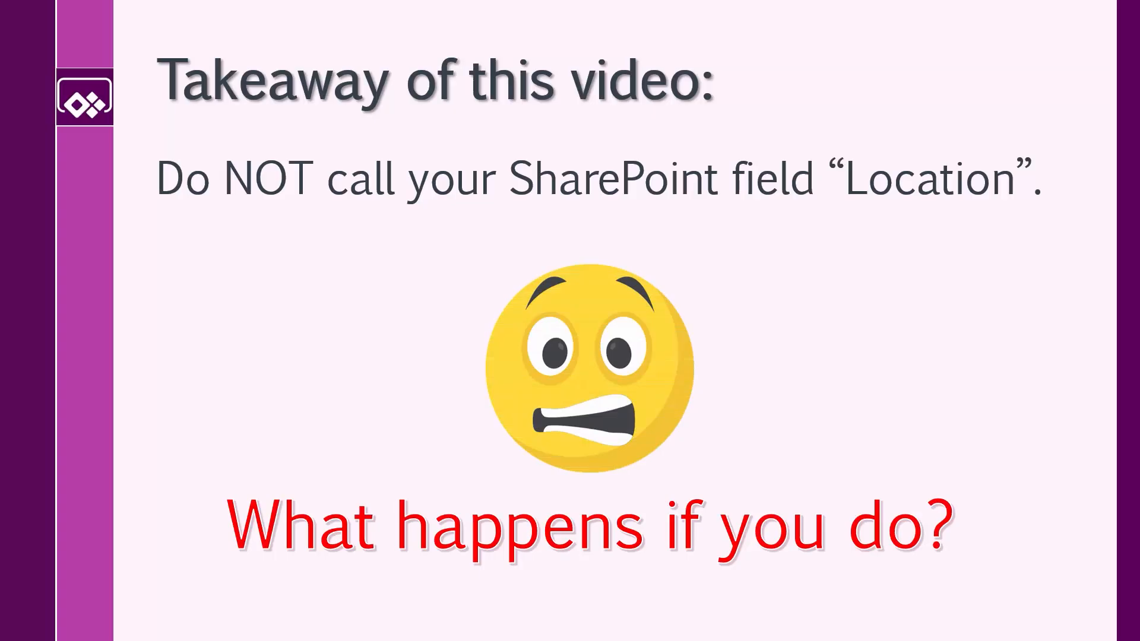
pyautogui.press('Right')
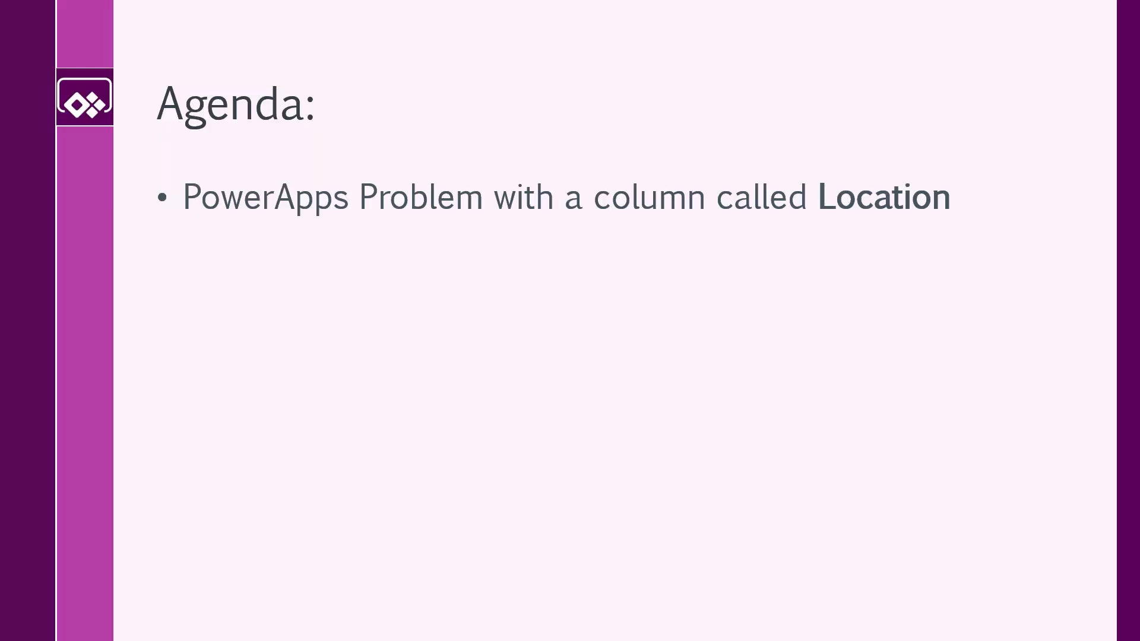
pyautogui.press('Right')
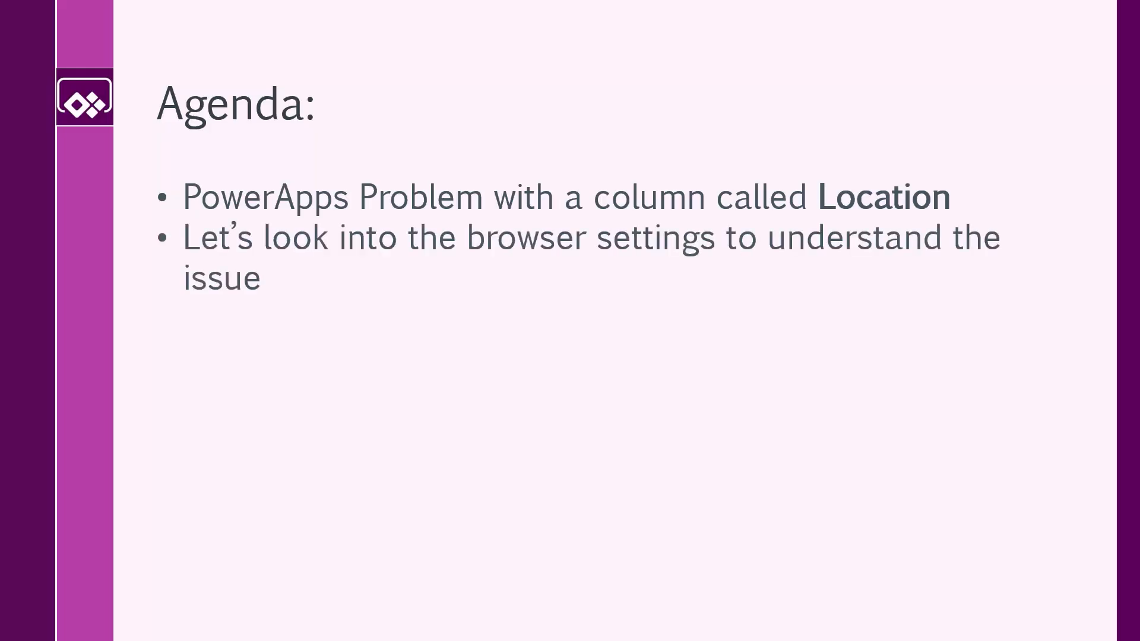
pyautogui.press('Right')
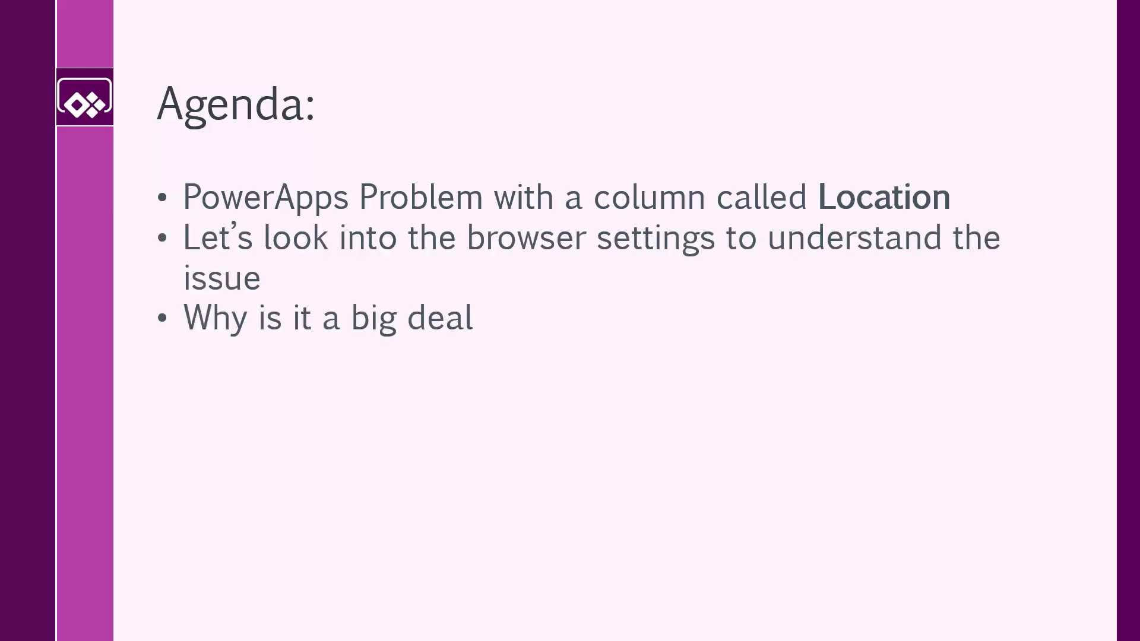
pyautogui.press('Right')
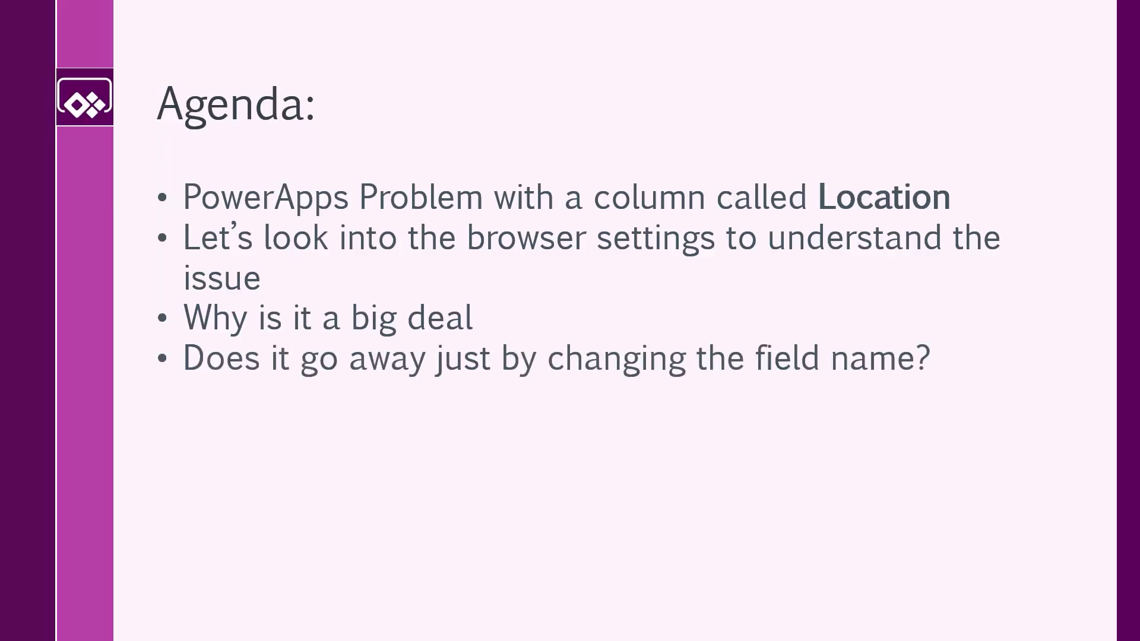
pyautogui.press('Right')
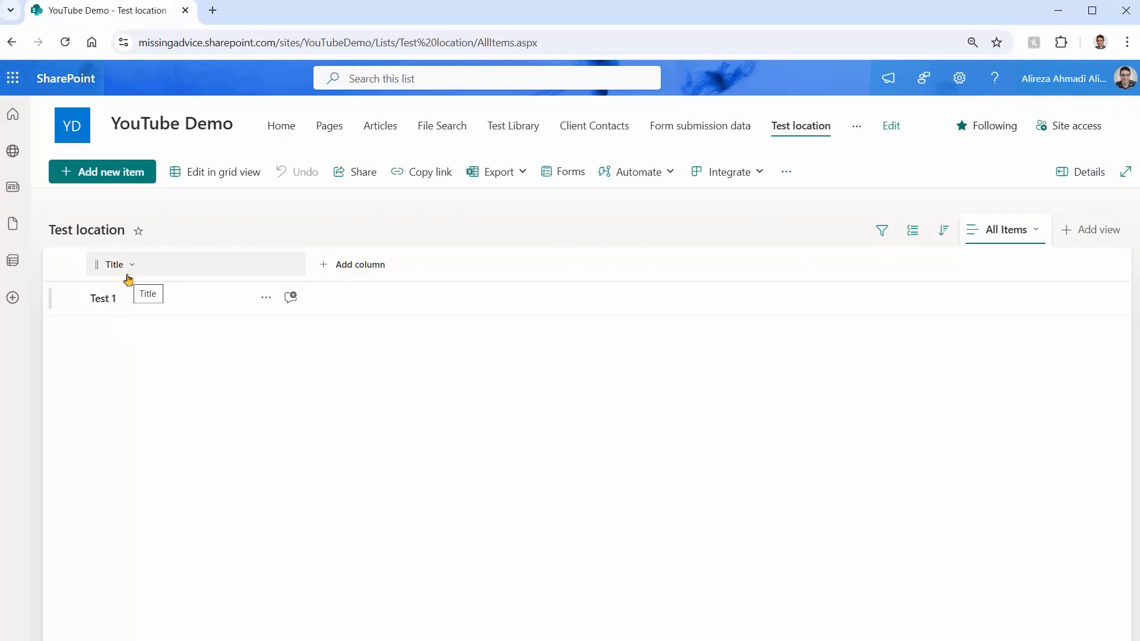
# Add a single line of text column named Location to the Test location list
pyautogui.click(325, 277)
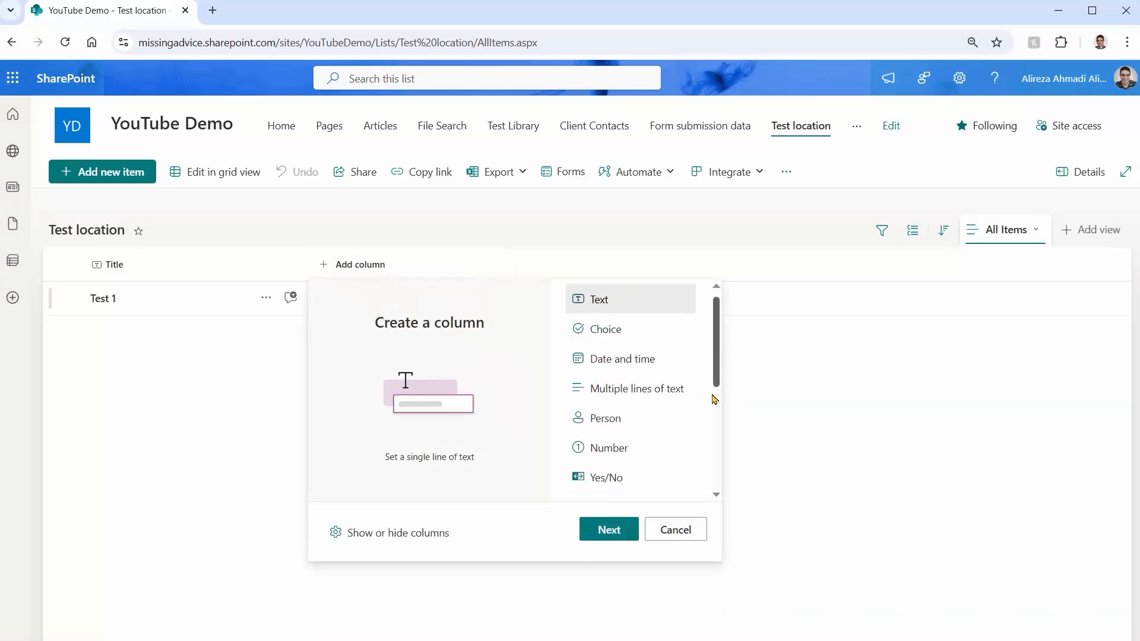
pyautogui.scroll(-5, 714, 395)
pyautogui.scroll(5, 716, 433)
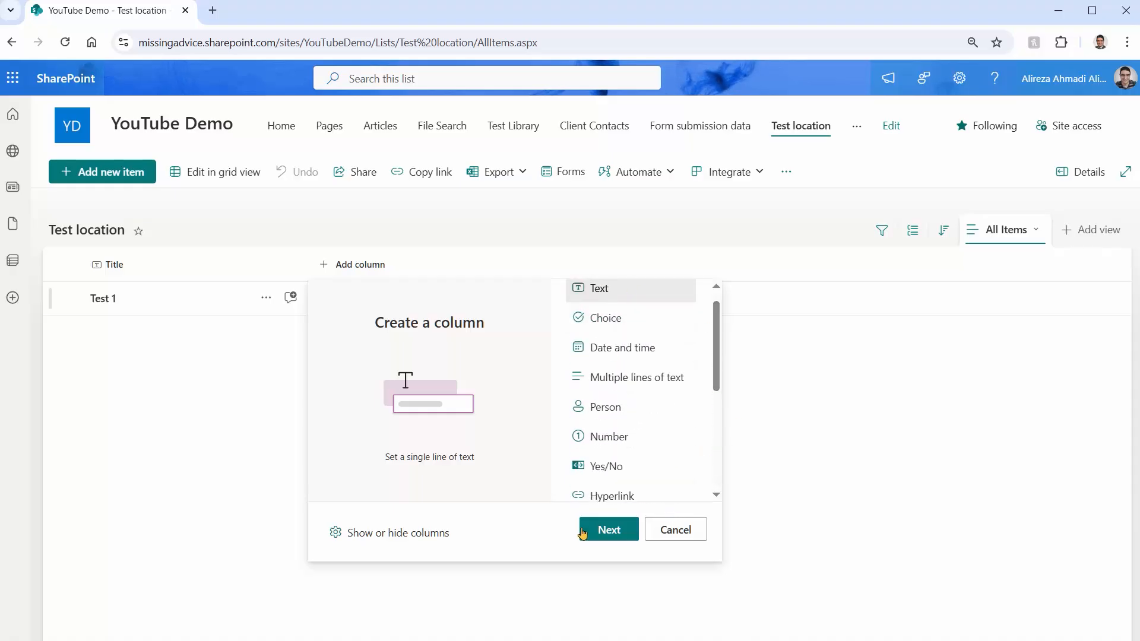
pyautogui.click(598, 540)
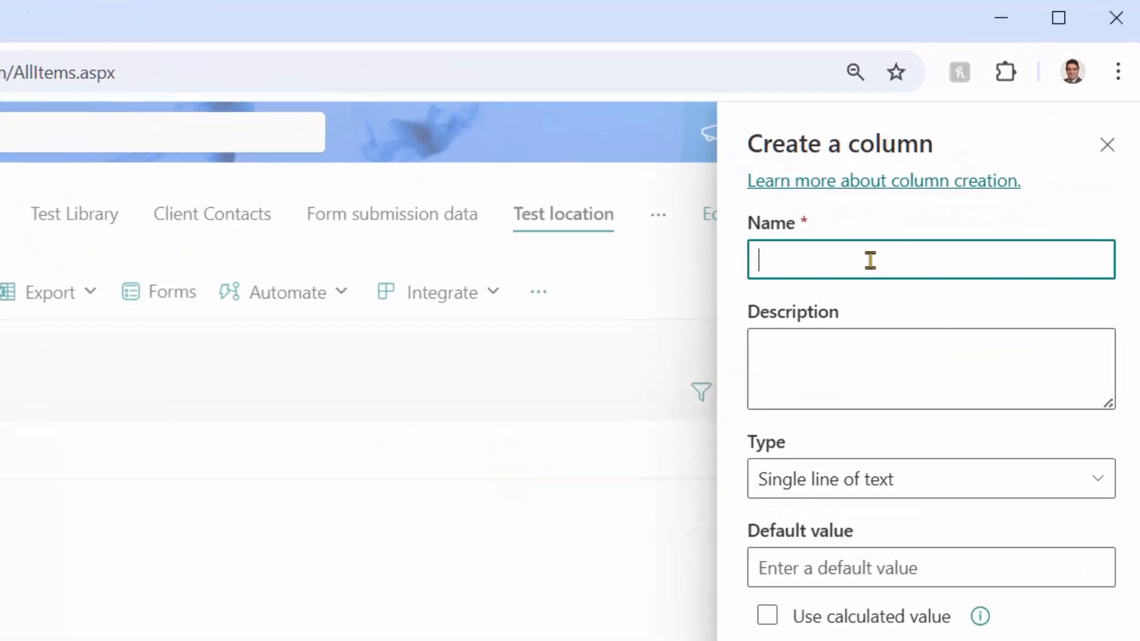
pyautogui.write('Location')
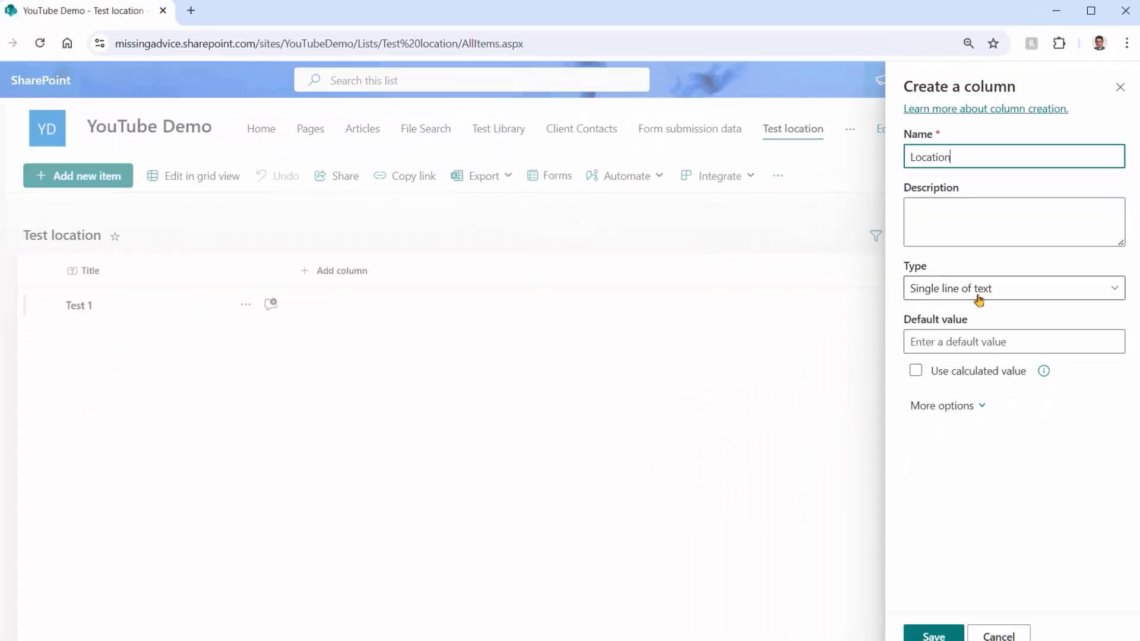
pyautogui.click(958, 619)
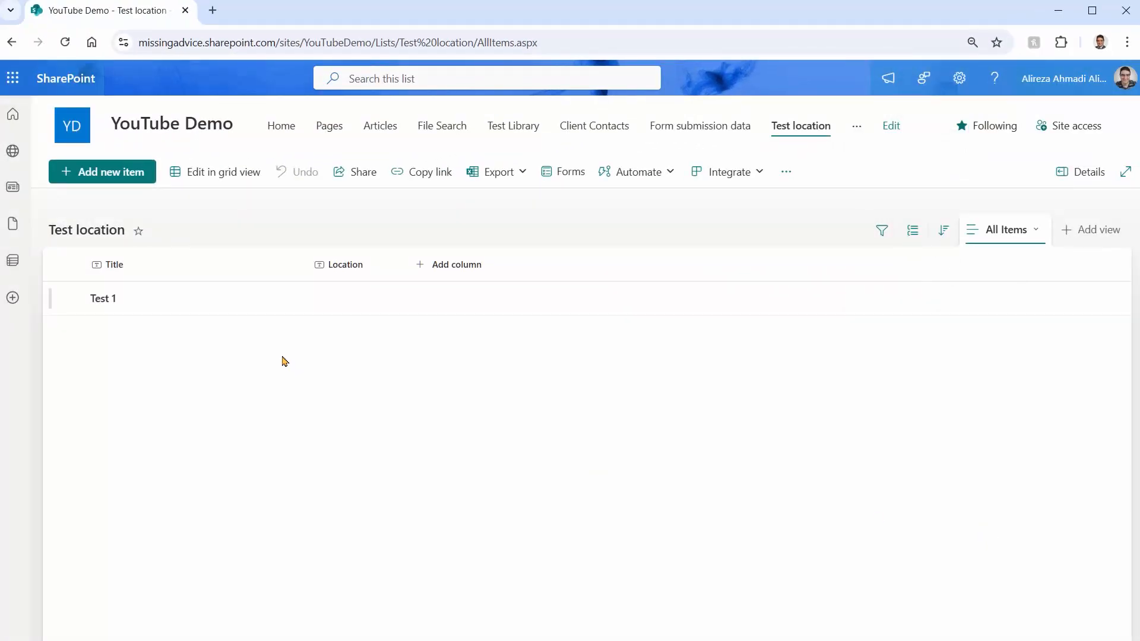
# Set the Location of the Test 1 item to Toronto and close the item
pyautogui.click(113, 301)
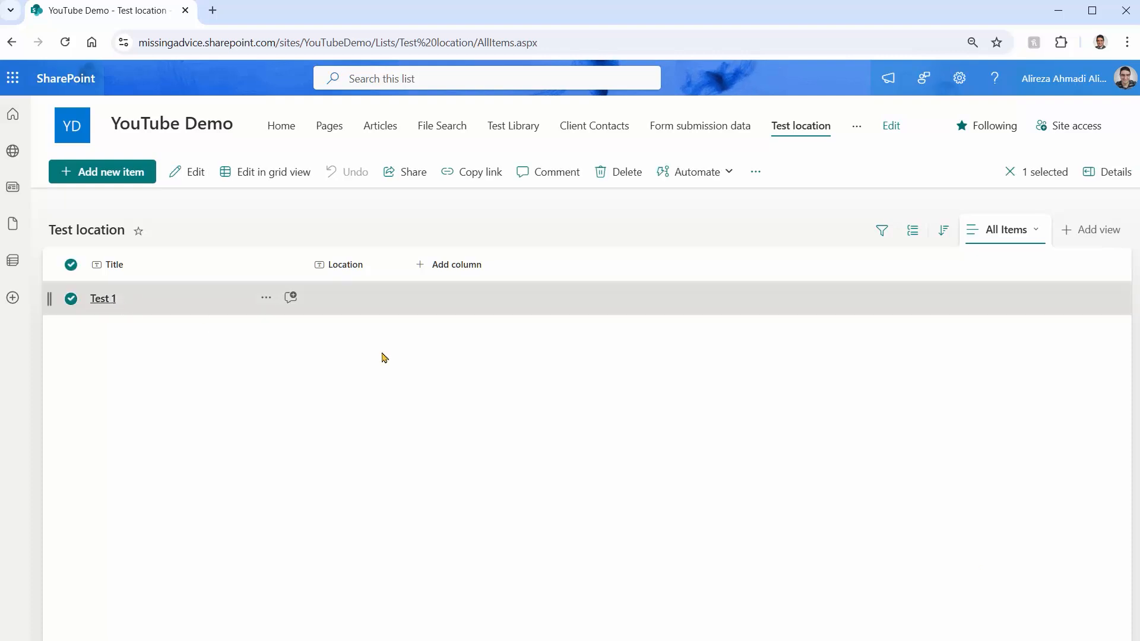
pyautogui.click(285, 308)
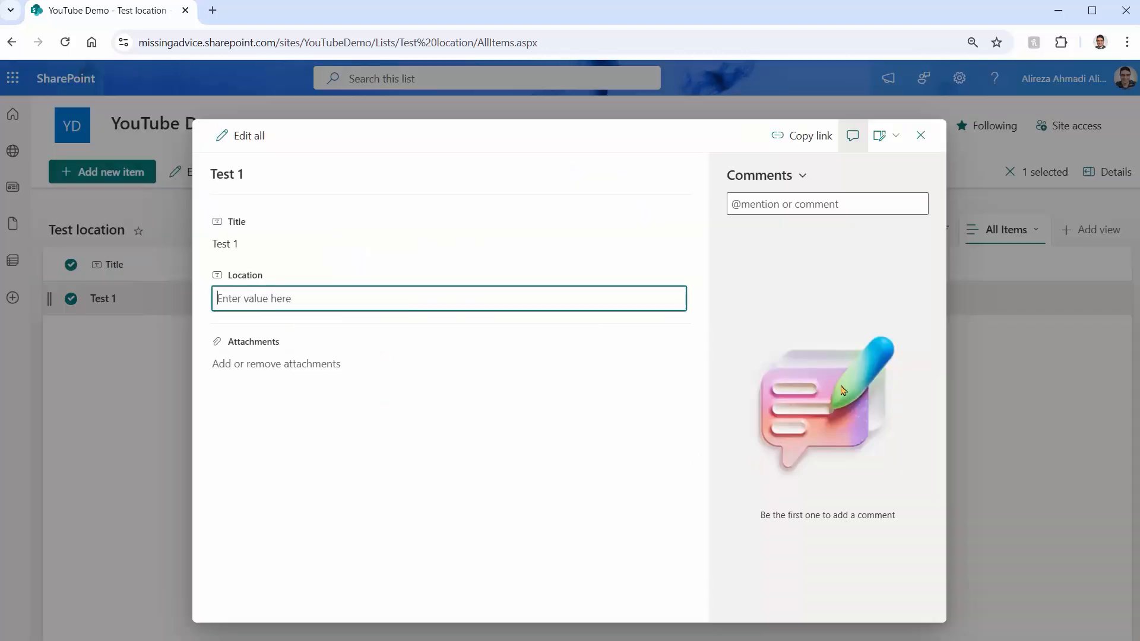
pyautogui.write('Toronto')
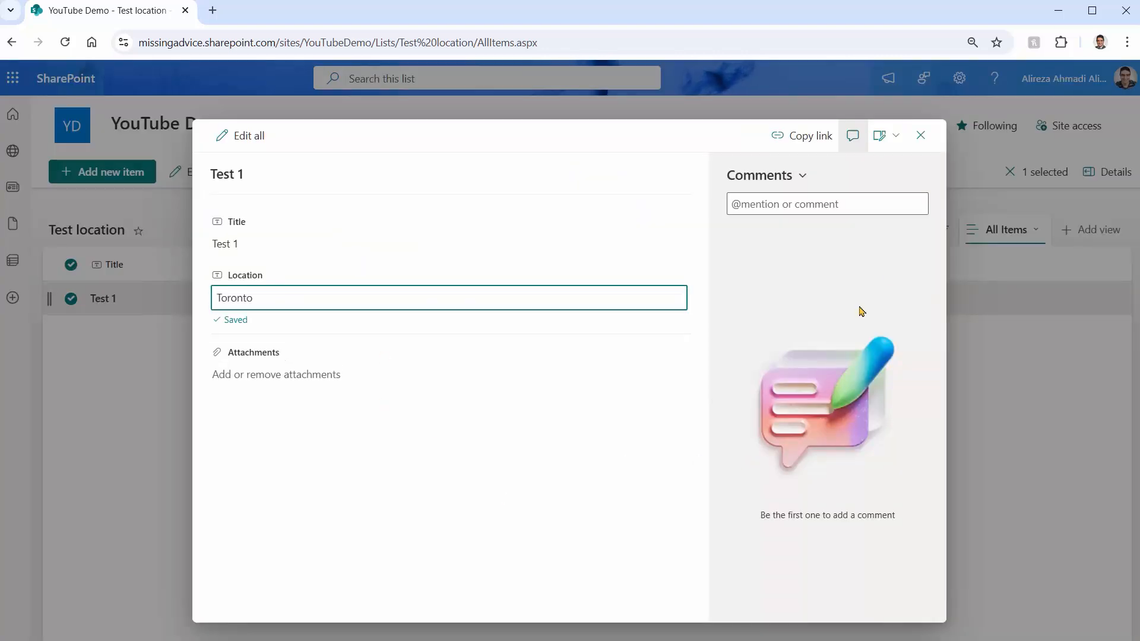
pyautogui.click(920, 136)
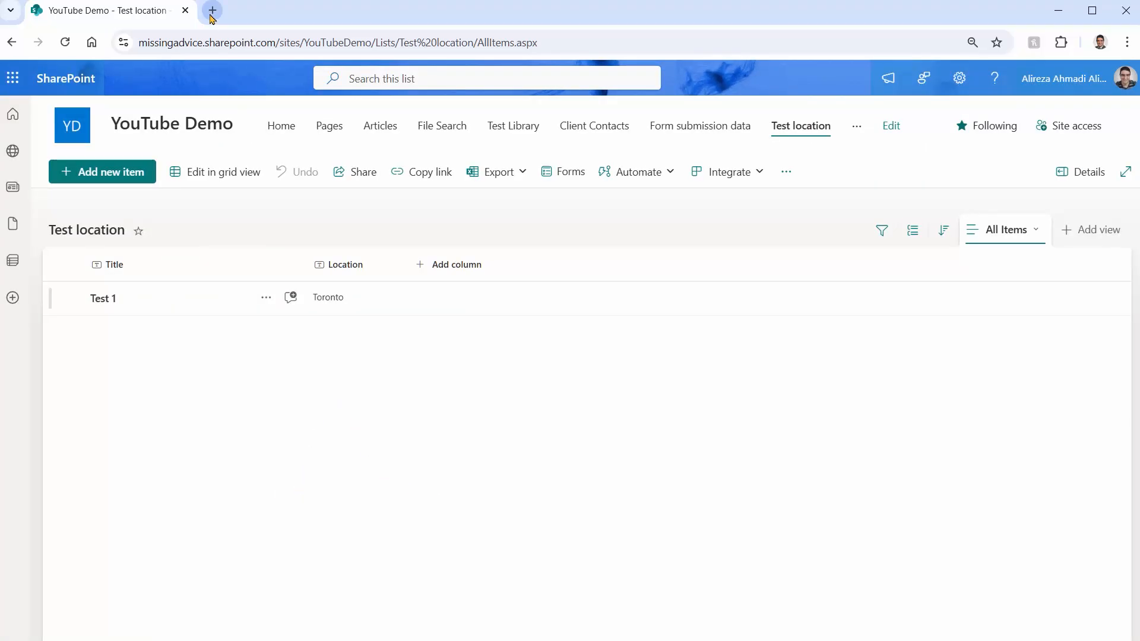
# Switch to Power Apps in a new browser tab and create a blank tablet-size canvas app
pyautogui.click(213, 10)
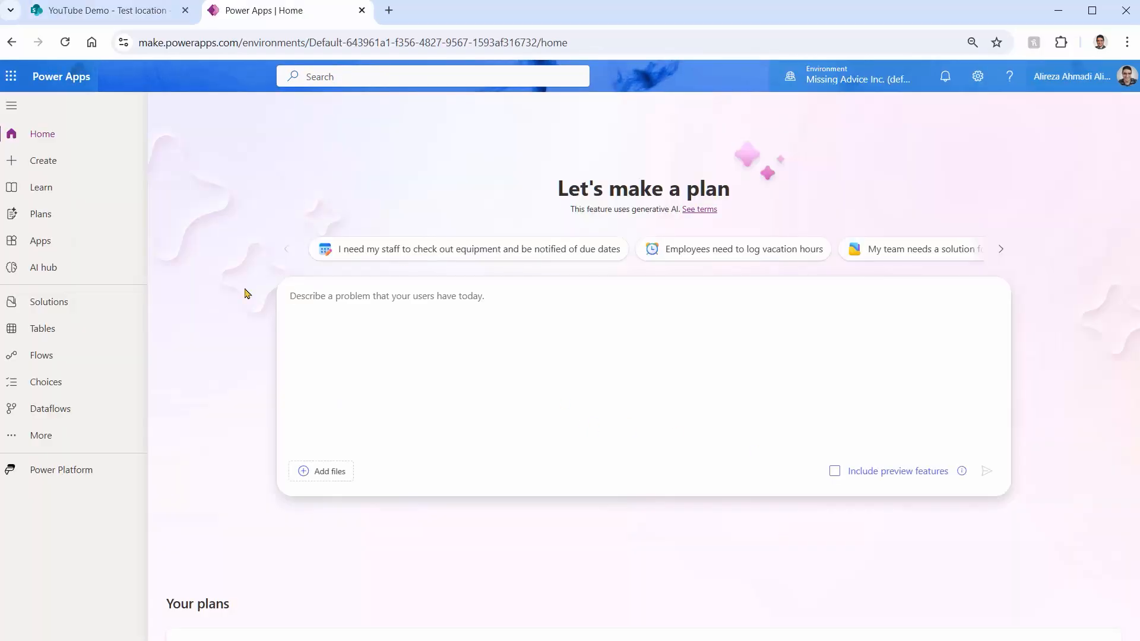
pyautogui.click(70, 163)
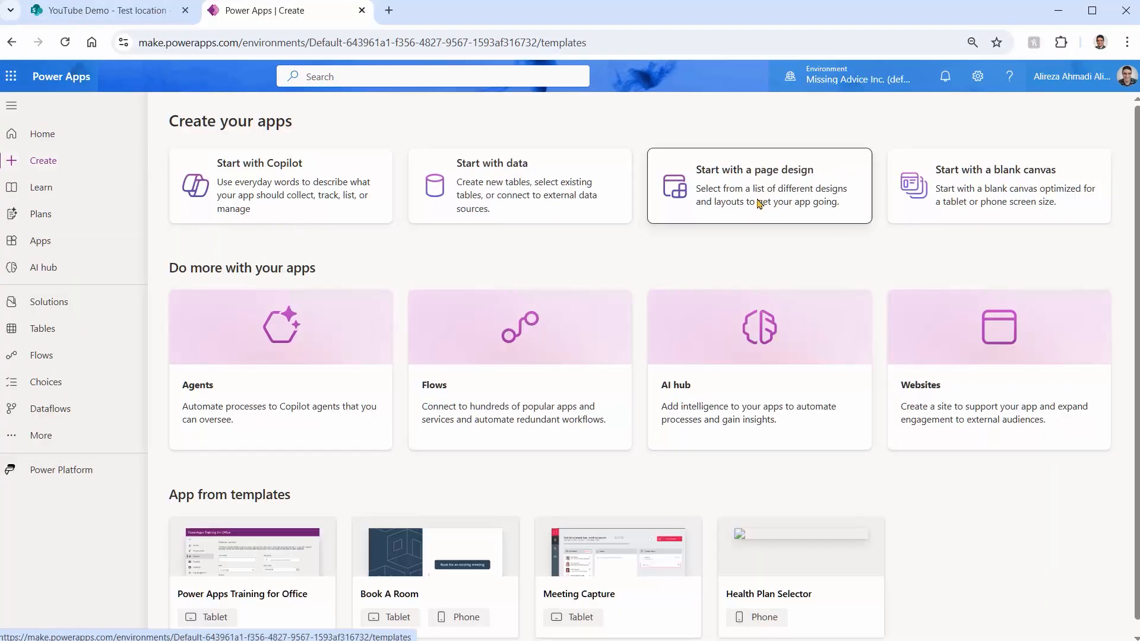
pyautogui.click(759, 202)
pyautogui.click(896, 285)
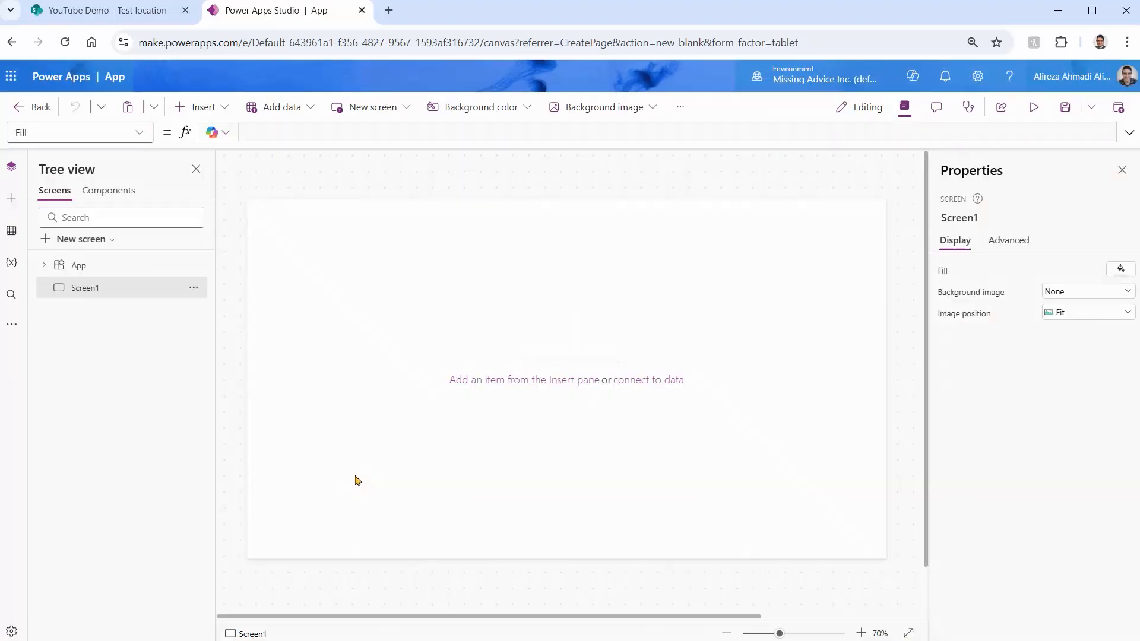
# Save the new app under the name LocationBugSharePoint
pyautogui.hotkey('ctrl', 's')
pyautogui.doubleClick(538, 360)
pyautogui.write('LocationBugSharePoint')
pyautogui.click(644, 421)
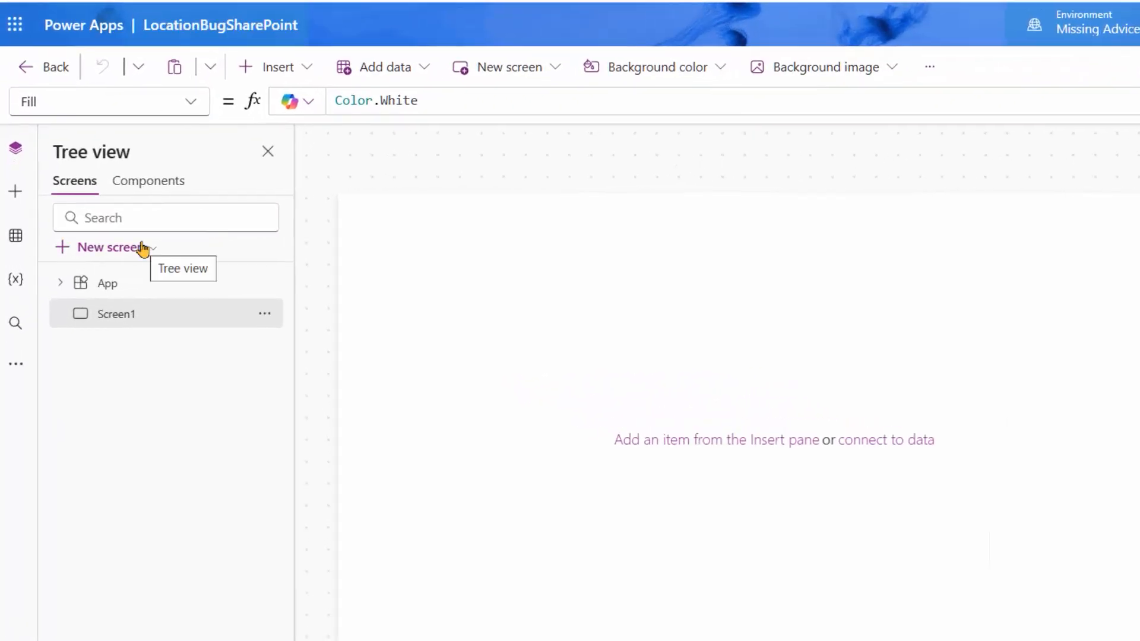
# Add the Test location list from the YouTube Demo SharePoint site as the app's data source
pyautogui.click(16, 235)
pyautogui.click(173, 355)
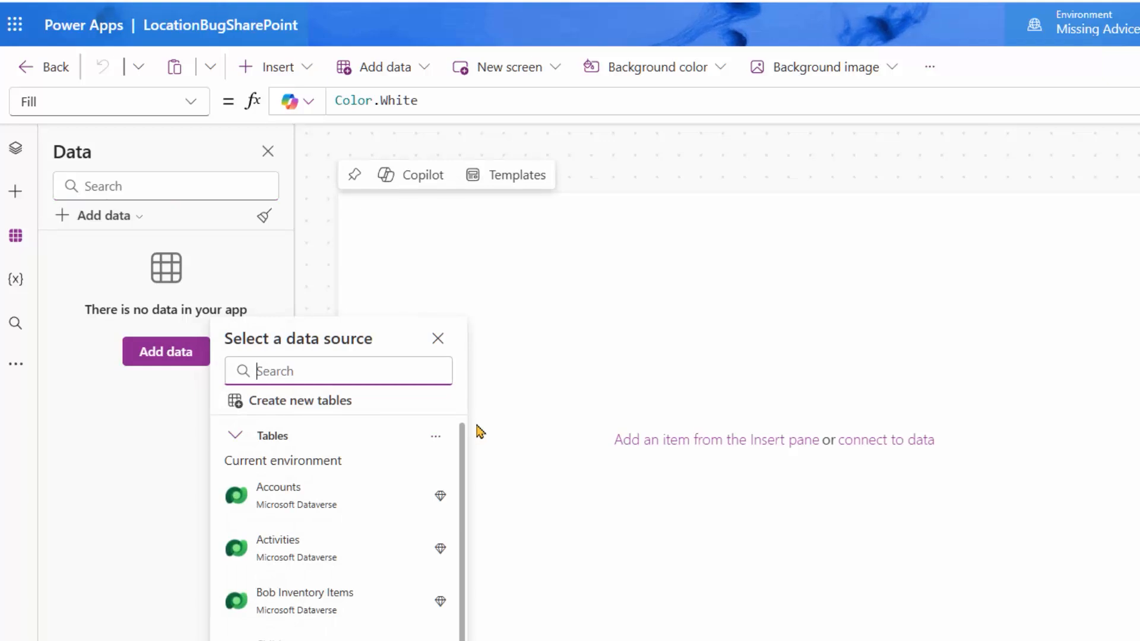
pyautogui.write('Sharepo')
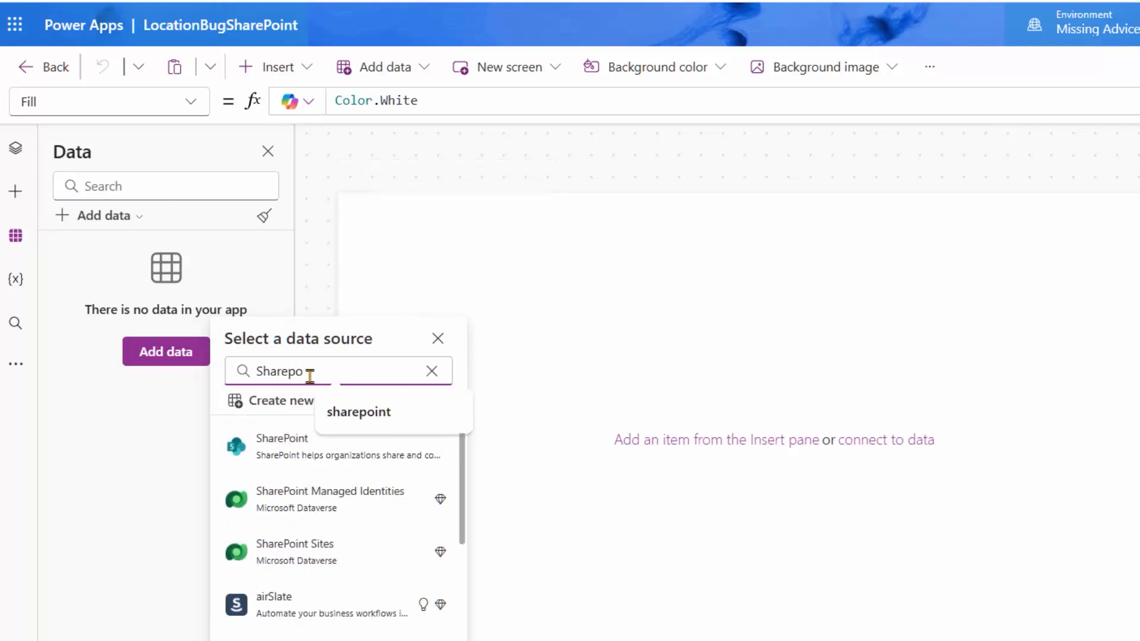
pyautogui.click(236, 448)
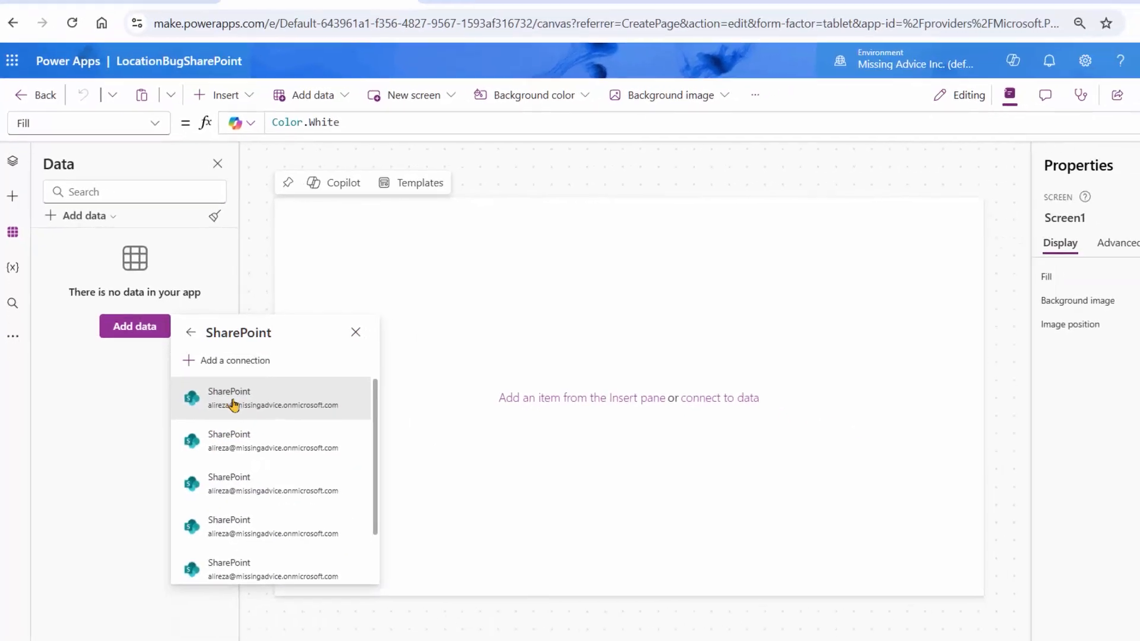
pyautogui.click(233, 401)
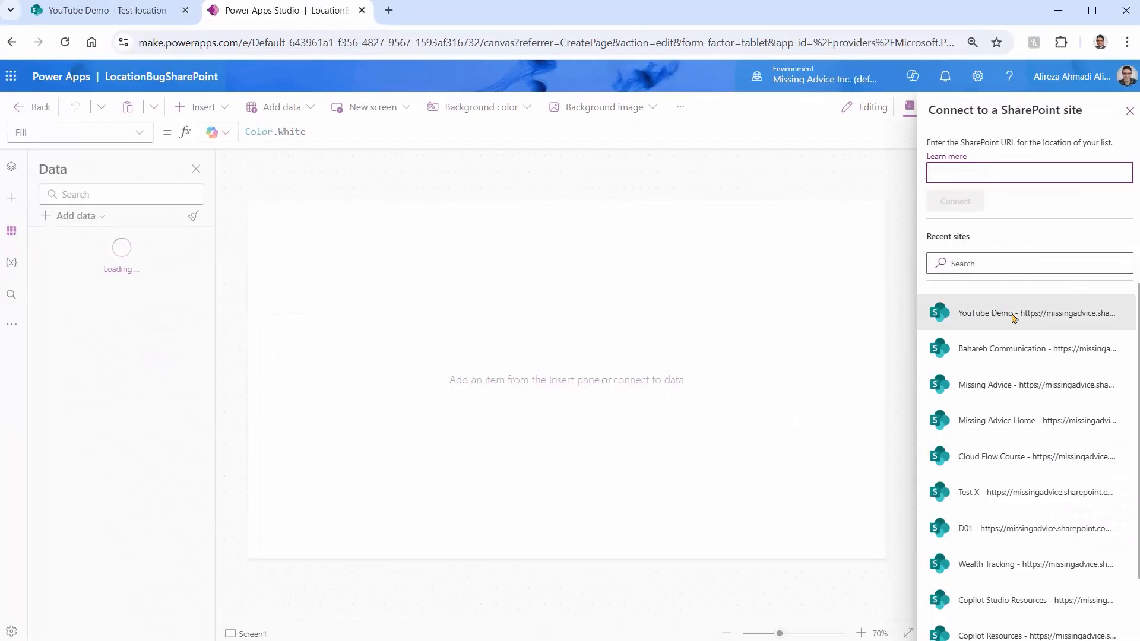
pyautogui.click(1014, 317)
pyautogui.click(1096, 223)
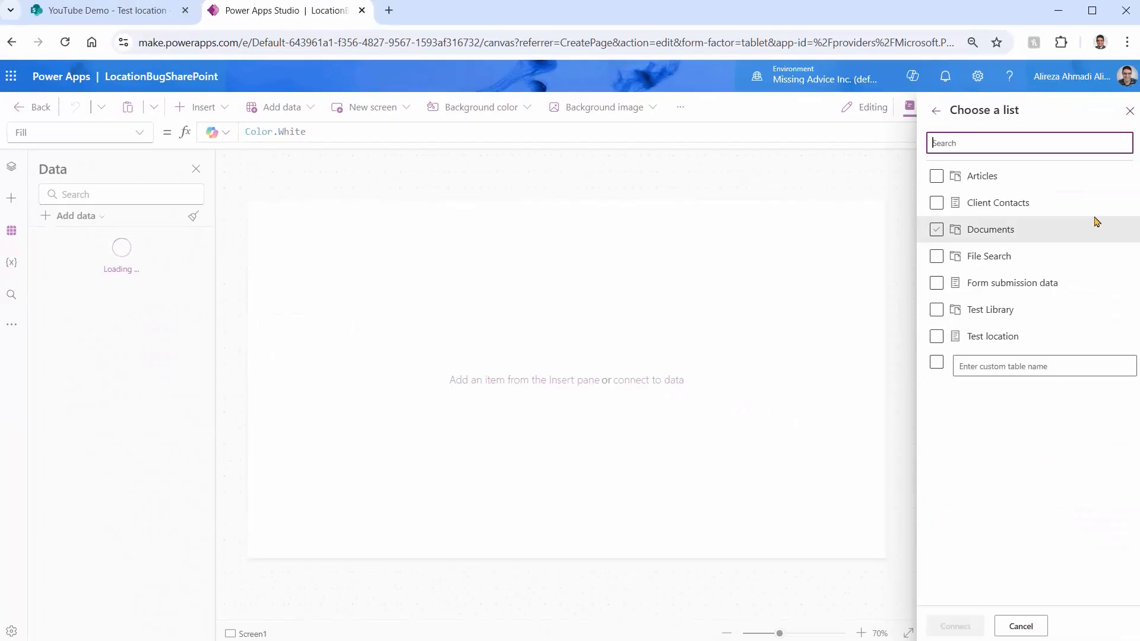
pyautogui.click(936, 336)
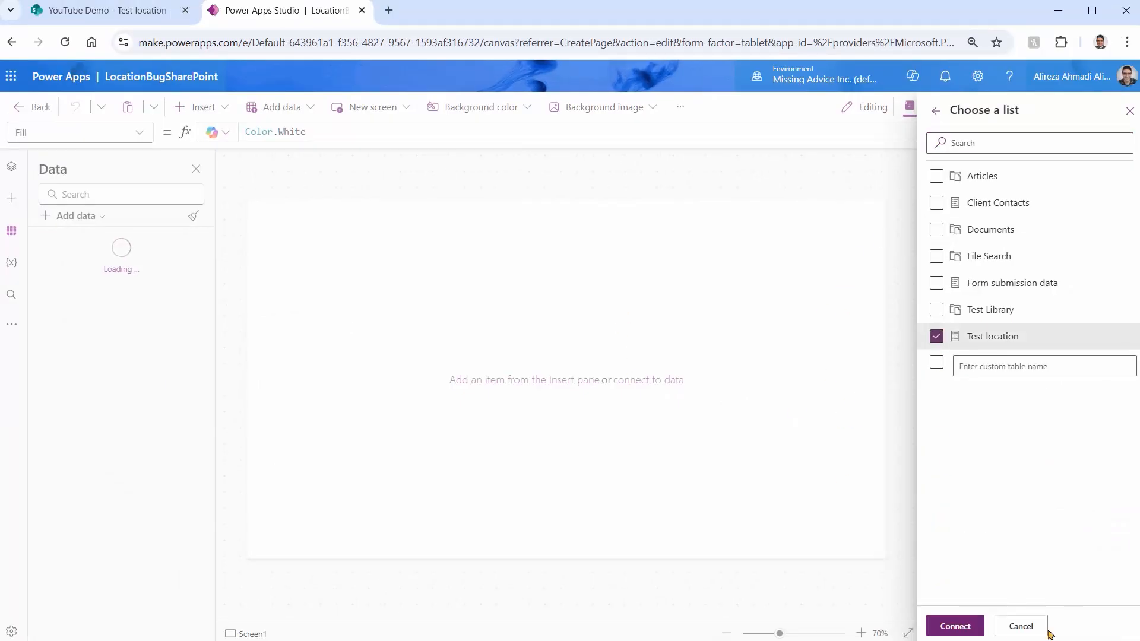
pyautogui.click(955, 626)
# Insert a vertical gallery bound to the Test location list and narrow it to a width of about 448
pyautogui.click(202, 107)
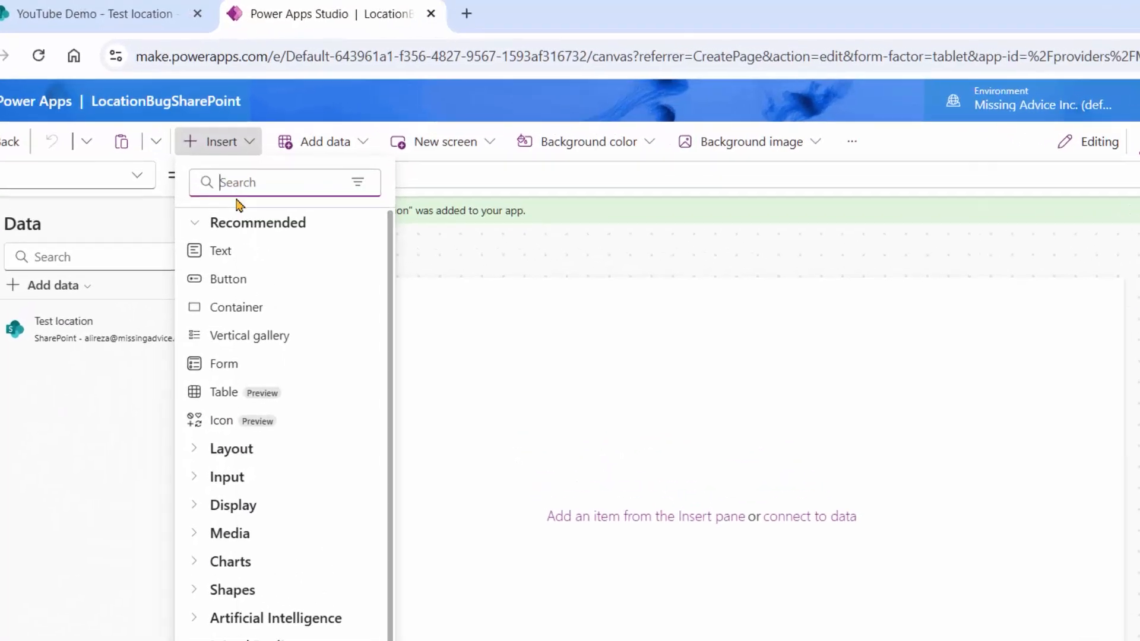
pyautogui.click(264, 185)
pyautogui.write('Galle')
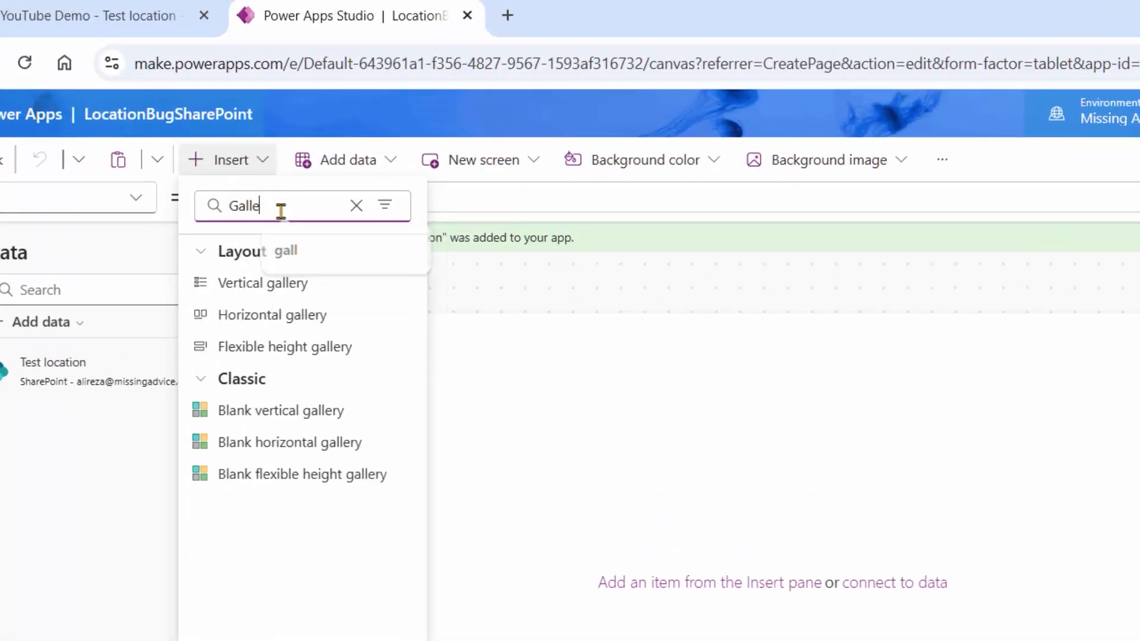
pyautogui.click(251, 285)
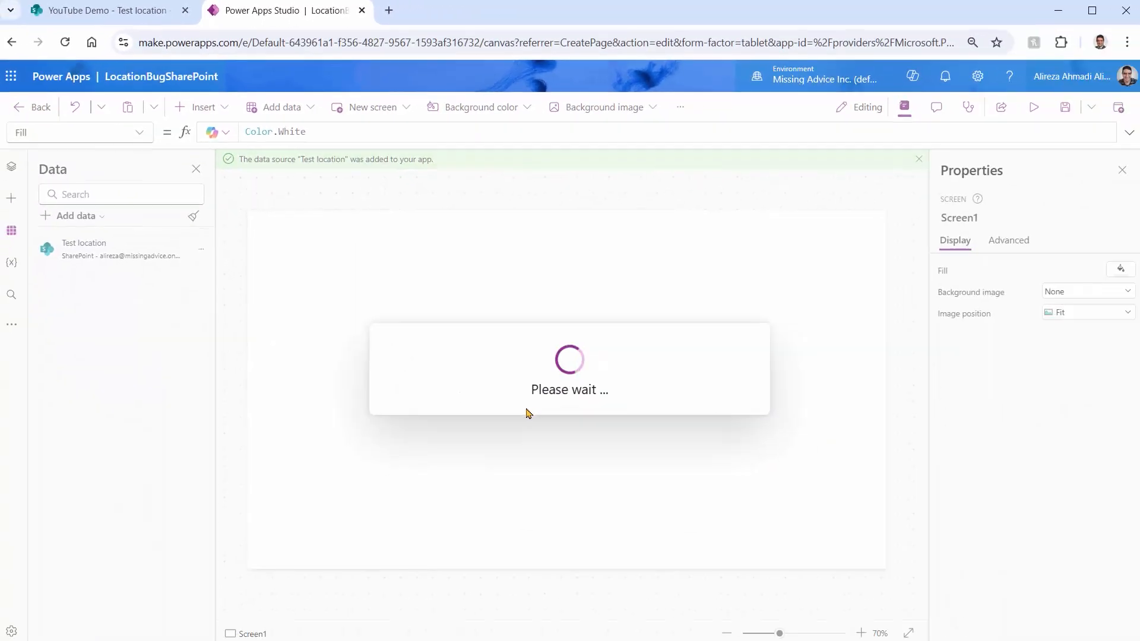
pyautogui.click(413, 351)
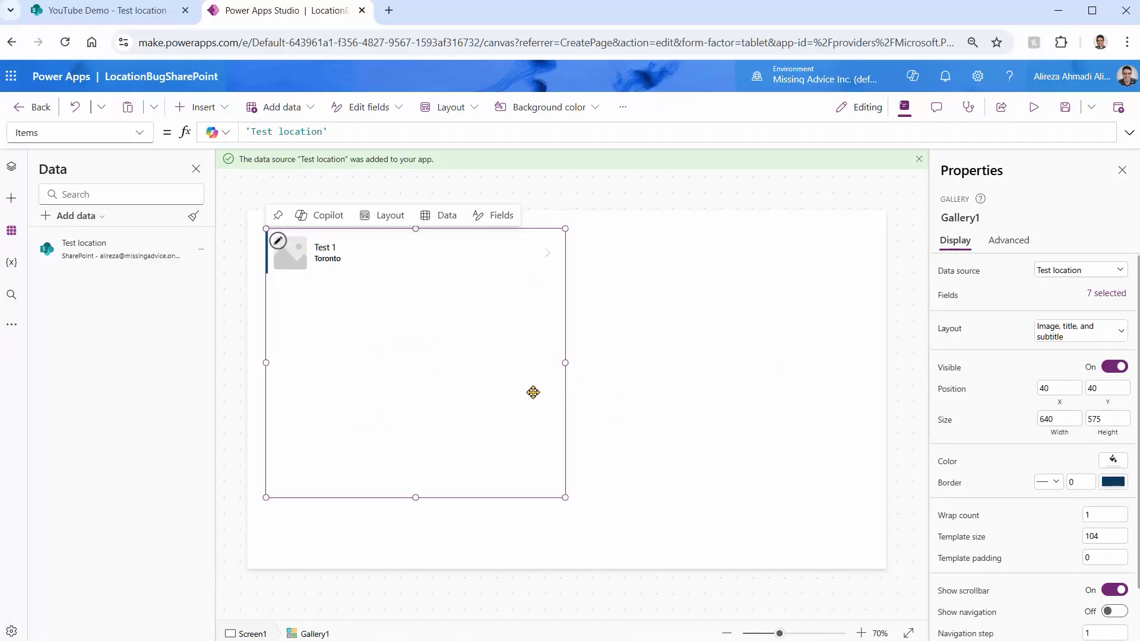
pyautogui.moveTo(564, 361); pyautogui.dragTo(475, 351)
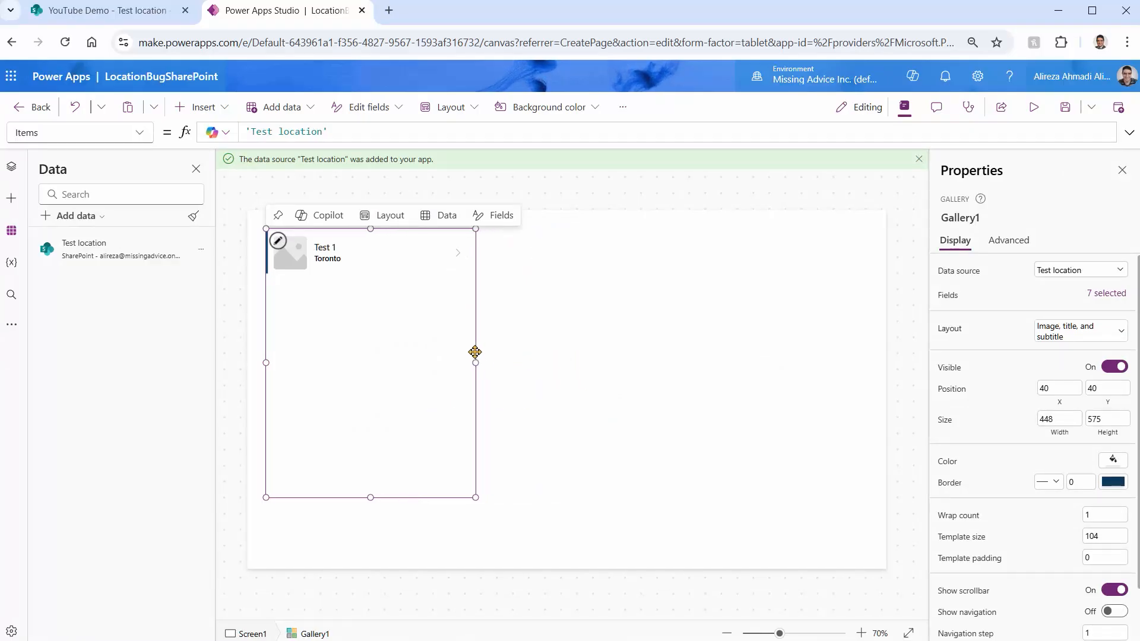
pyautogui.click(733, 461)
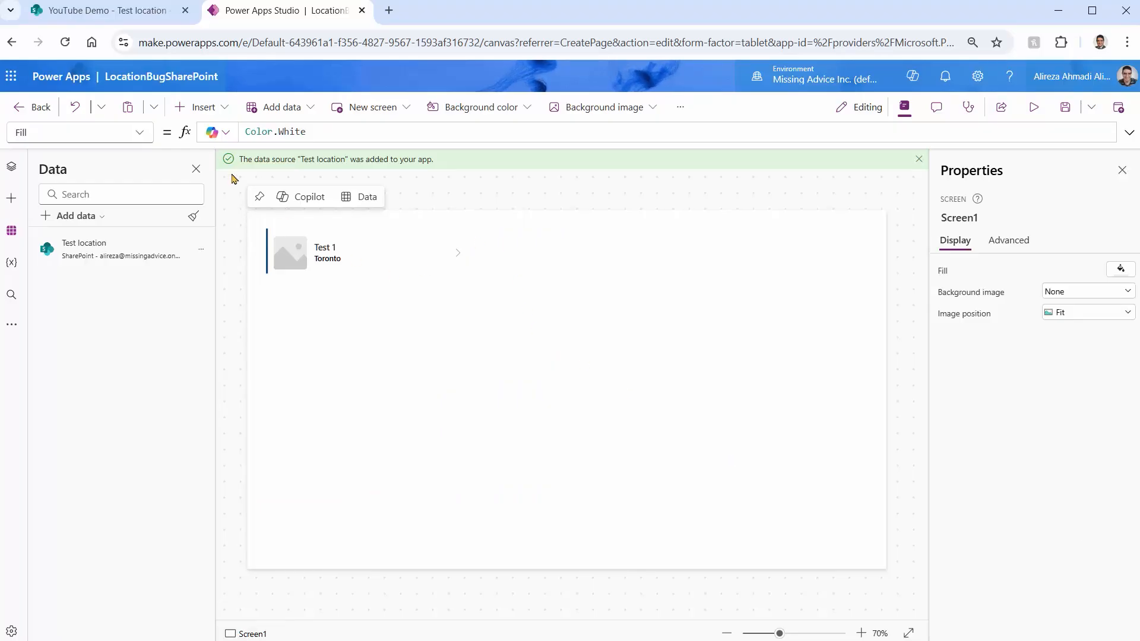
# Insert a form bound to the Test location list and dismiss the browser's location permission request without choosing an option
pyautogui.click(201, 107)
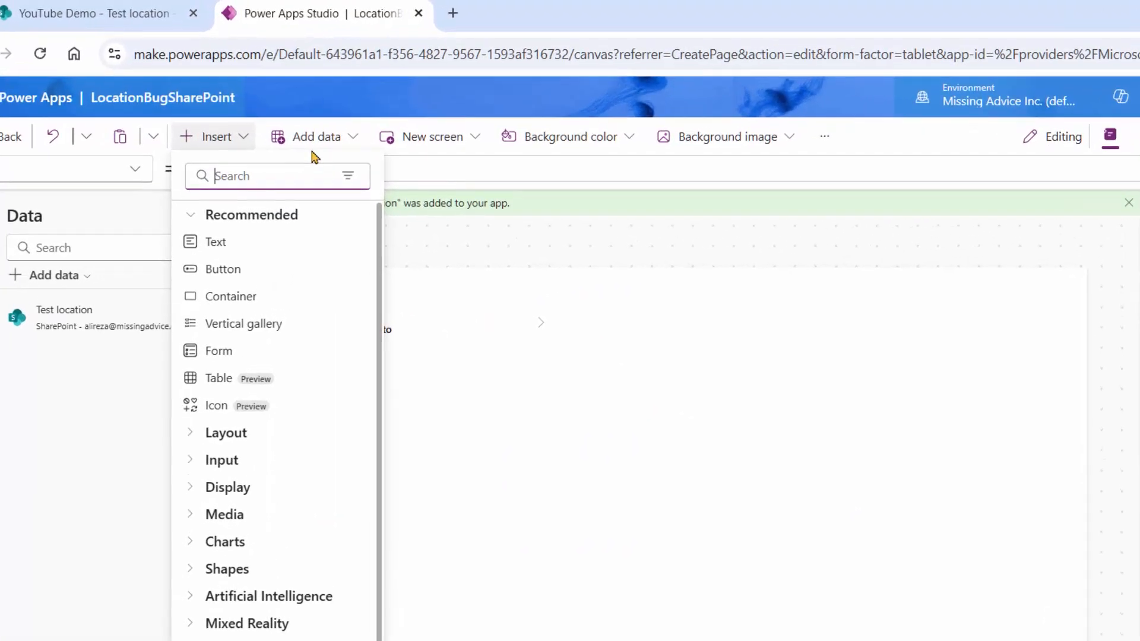
pyautogui.write('Form')
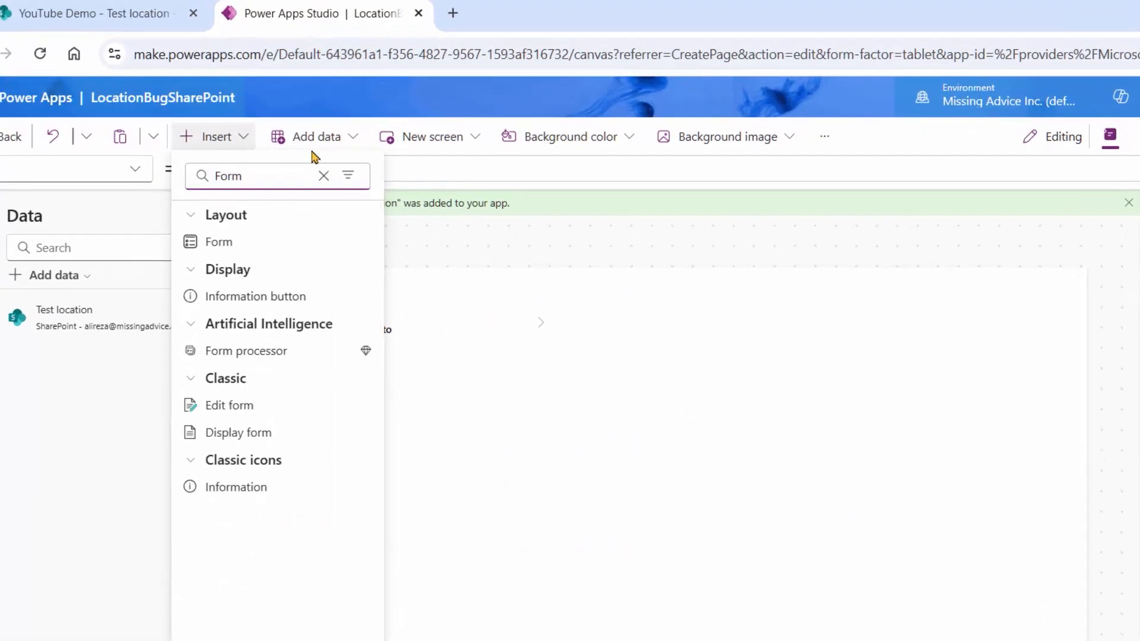
pyautogui.click(226, 241)
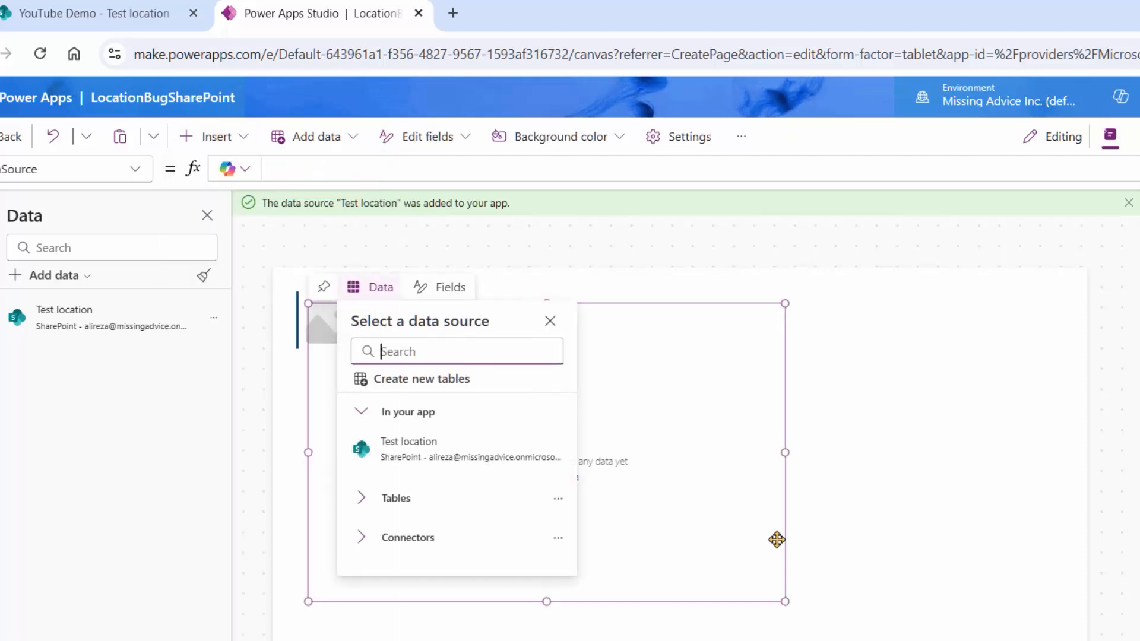
pyautogui.click(415, 451)
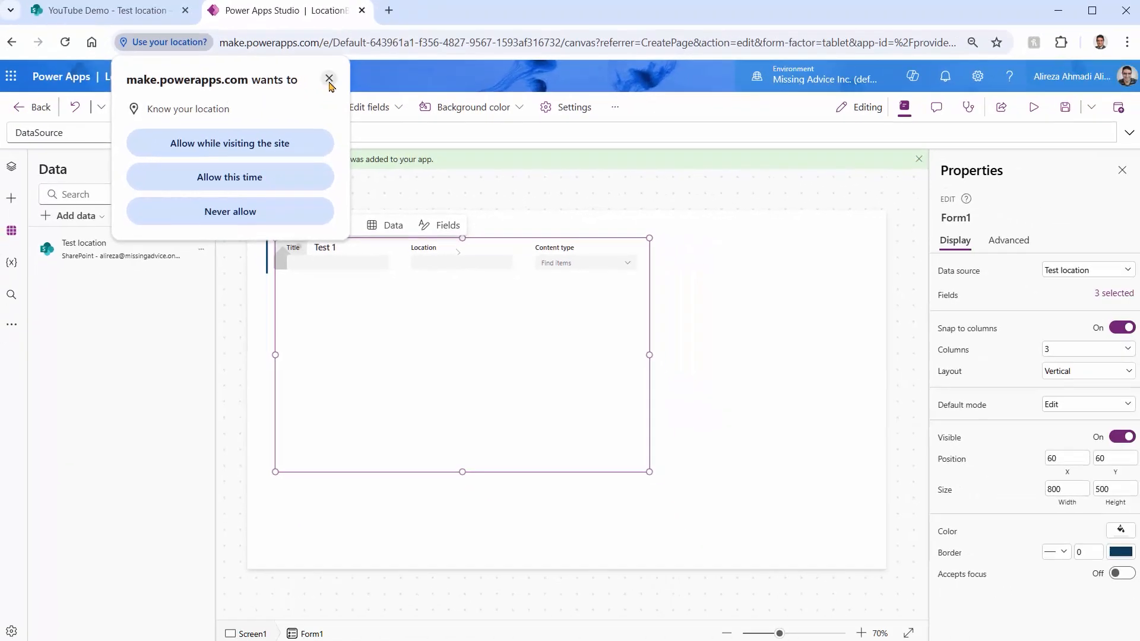
pyautogui.click(329, 79)
# Move the form to the right of the gallery and narrow it to about 627 wide, at about X 738, Y 98
pyautogui.moveTo(529, 471); pyautogui.dragTo(779, 488)
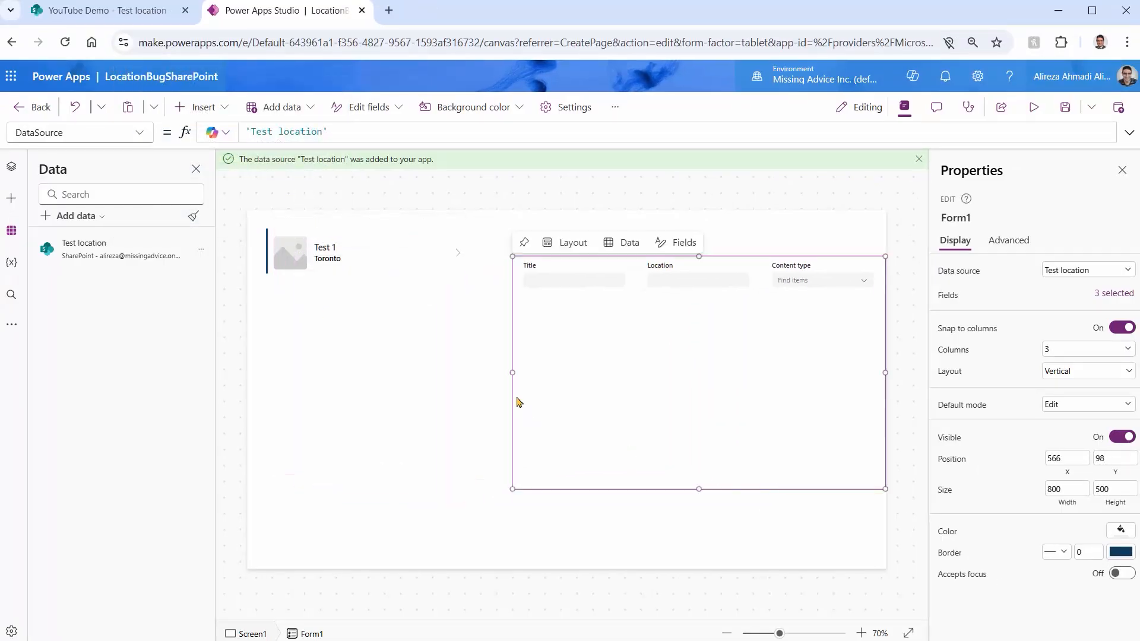
pyautogui.moveTo(512, 373); pyautogui.dragTo(592, 385)
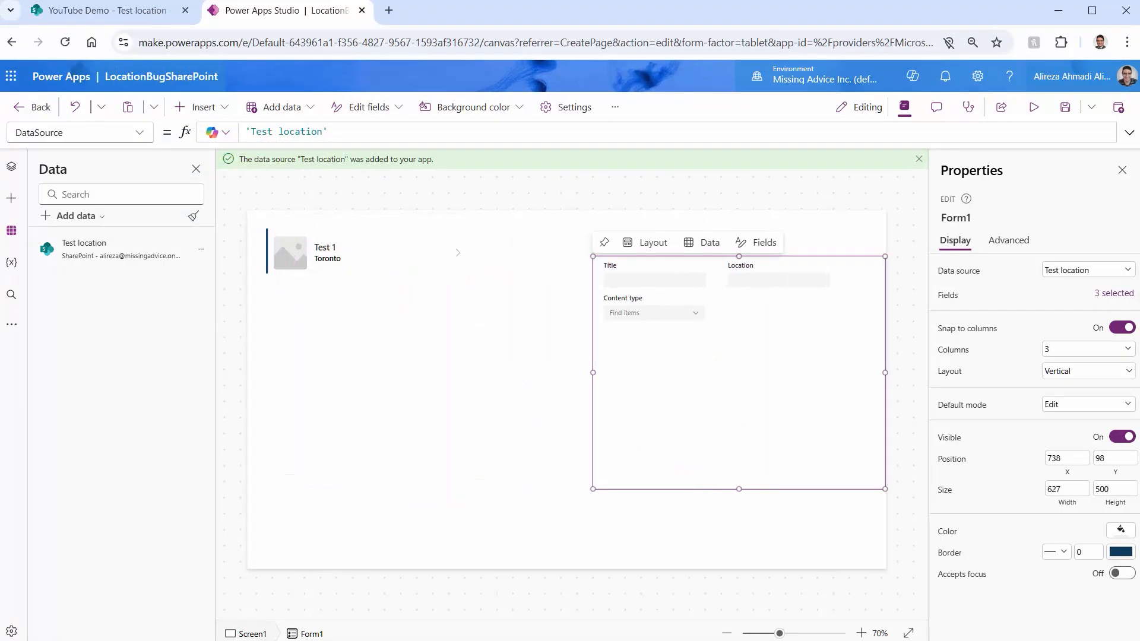
# Set the form to a single-column layout and remove its Content type card
pyautogui.click(1054, 350)
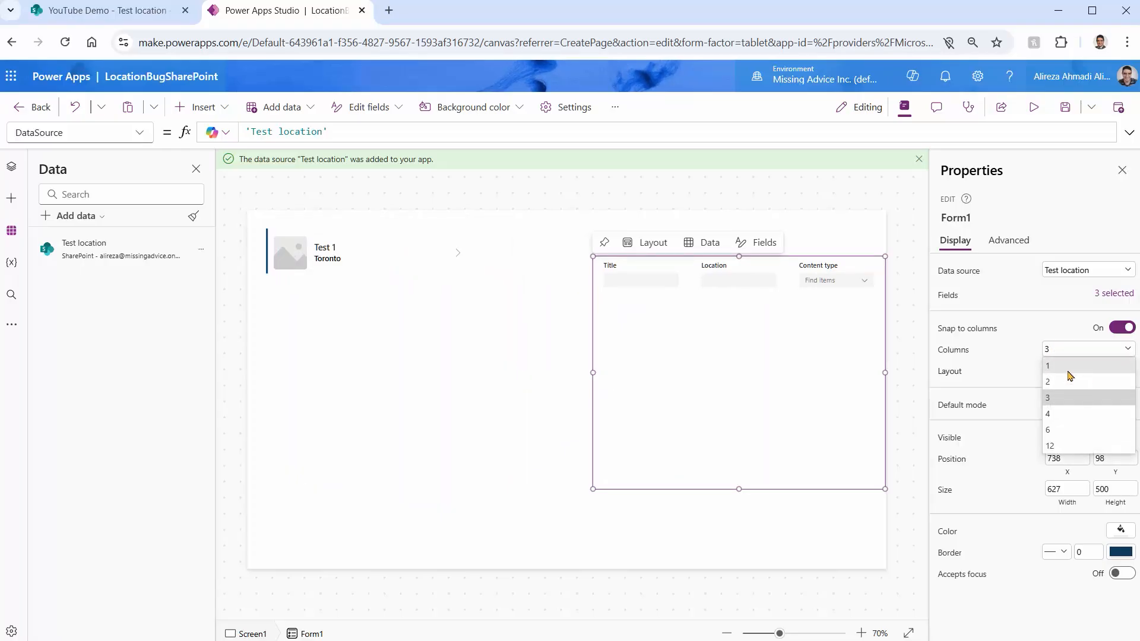
pyautogui.click(1063, 365)
pyautogui.click(634, 349)
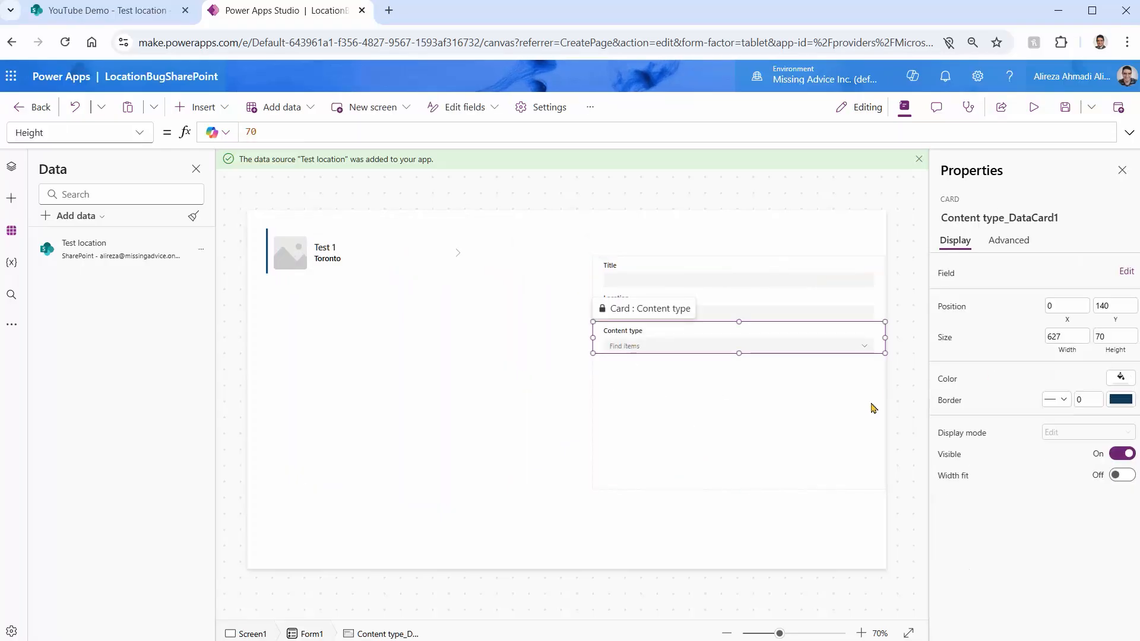
pyautogui.press('Delete')
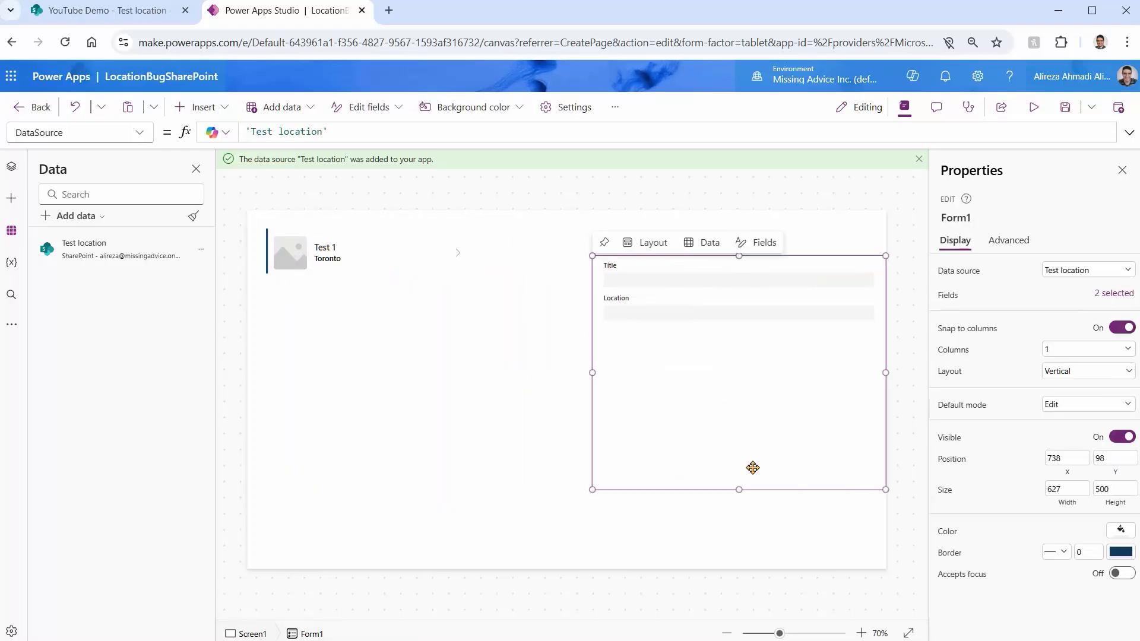
# Shorten the form to a height of about 238 and set its default mode to New
pyautogui.moveTo(738, 492); pyautogui.dragTo(720, 366)
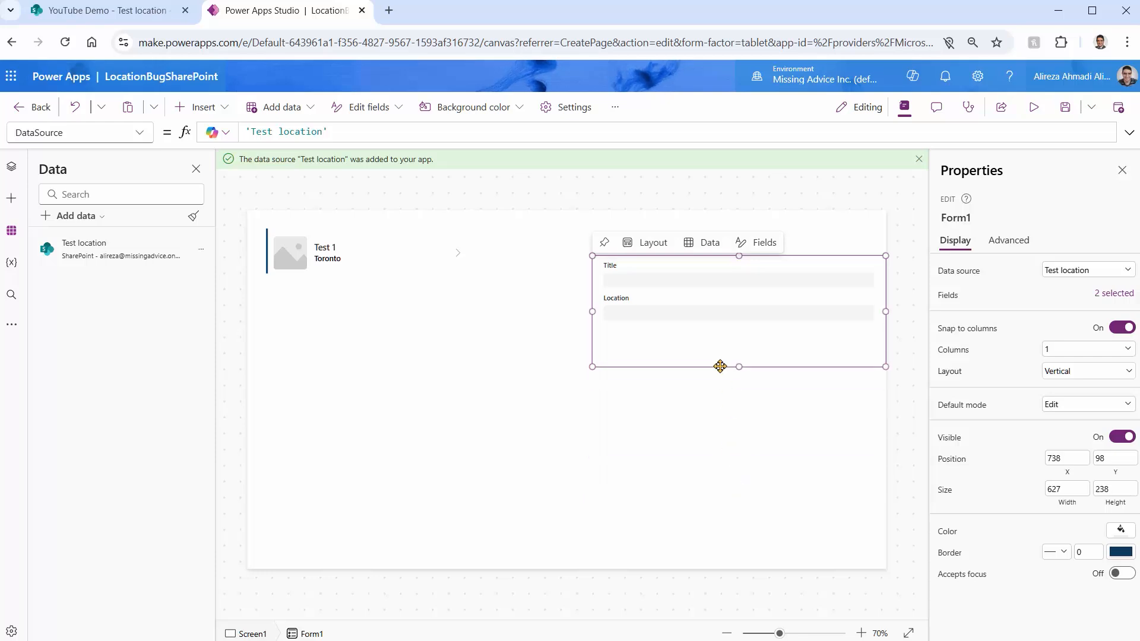
pyautogui.click(1064, 410)
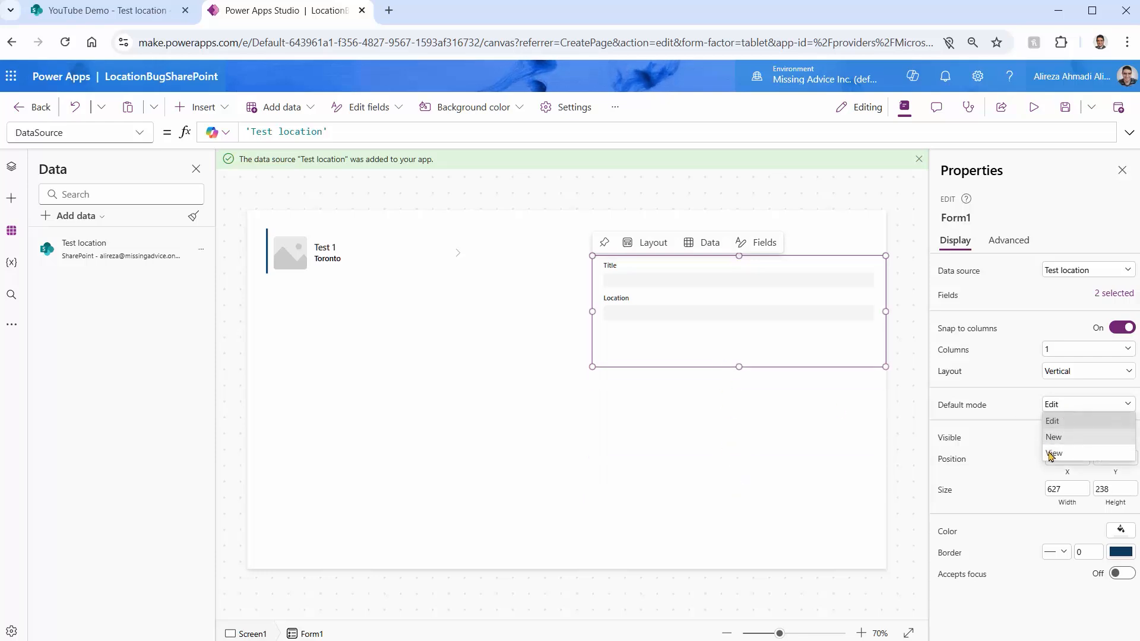
pyautogui.click(754, 440)
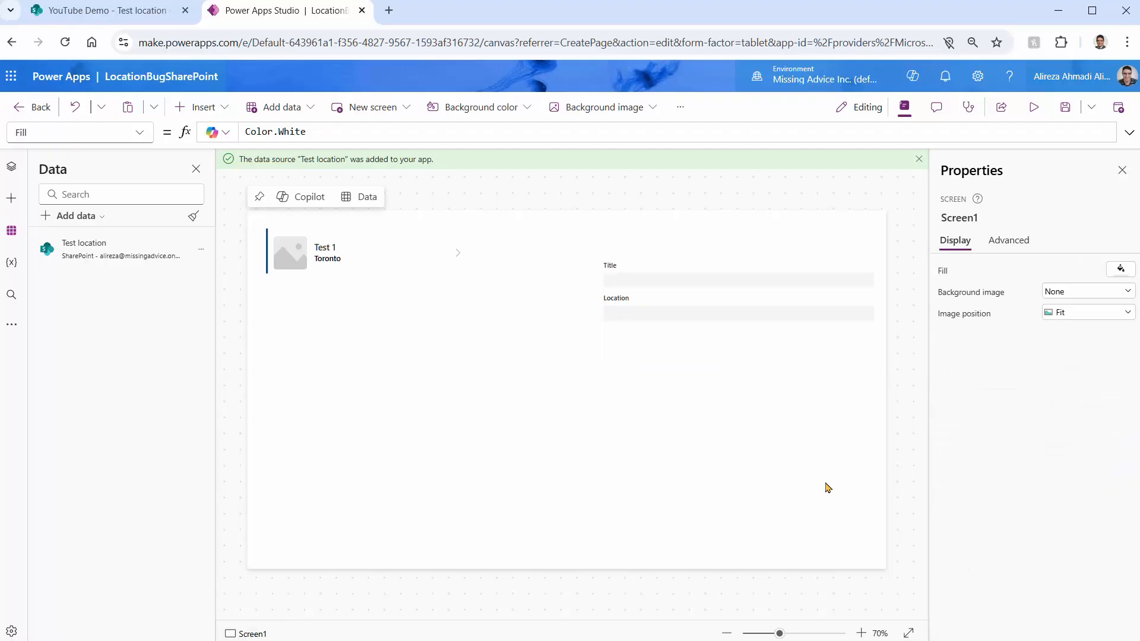
# Insert a button just below the form at about X 787, Y 336 and set its text to "Add record"
pyautogui.click(204, 106)
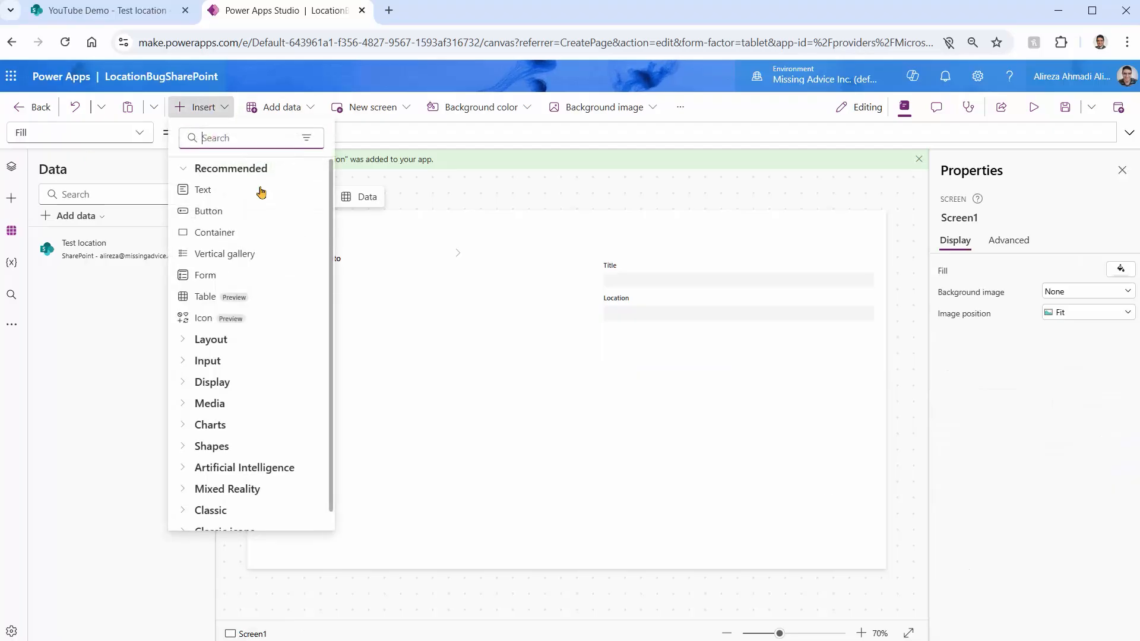
pyautogui.click(217, 212)
pyautogui.moveTo(303, 247); pyautogui.dragTo(735, 405)
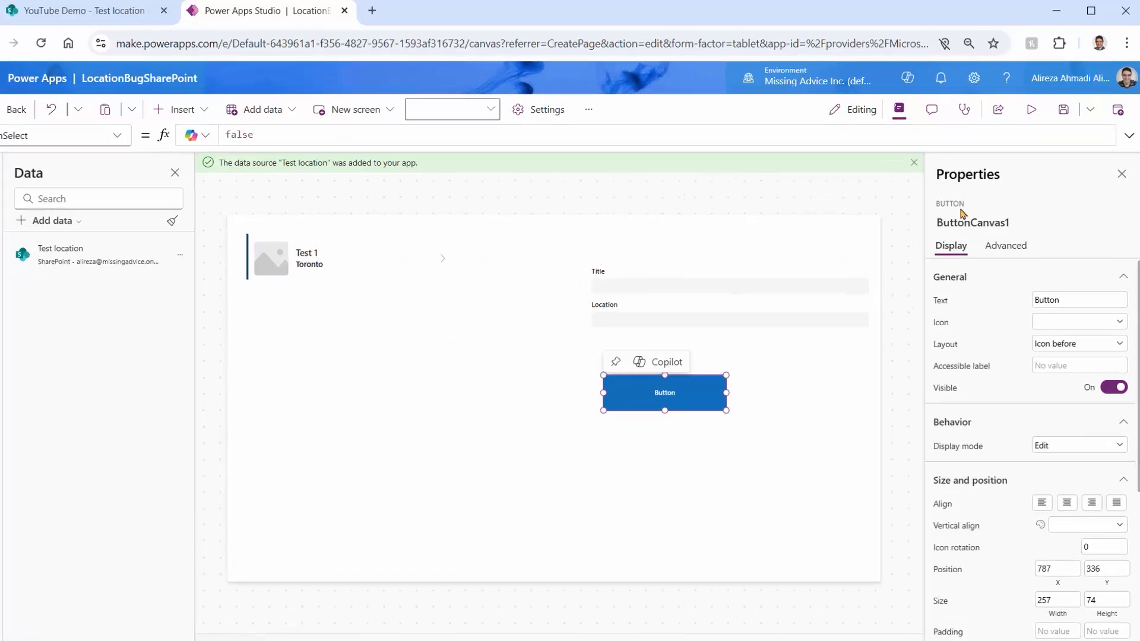
pyautogui.doubleClick(1059, 296)
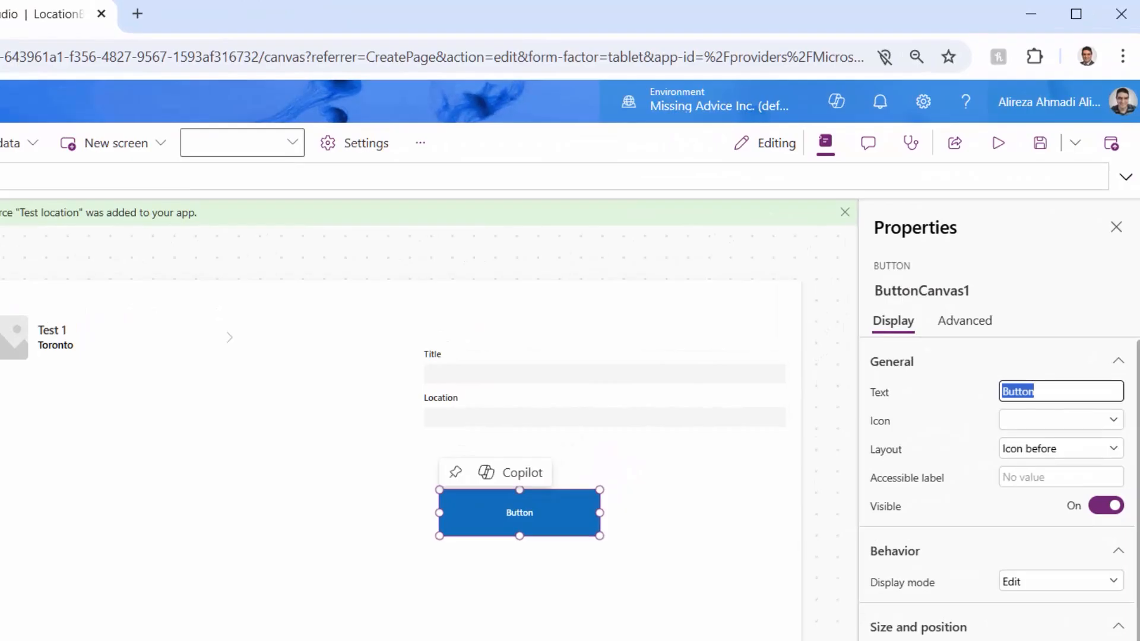
pyautogui.write('Add record')
# Set the Add record button's OnSelect formula to SubmitForm(Form1); followed by ResetForm(Form1) on a second line
pyautogui.doubleClick(48, 181)
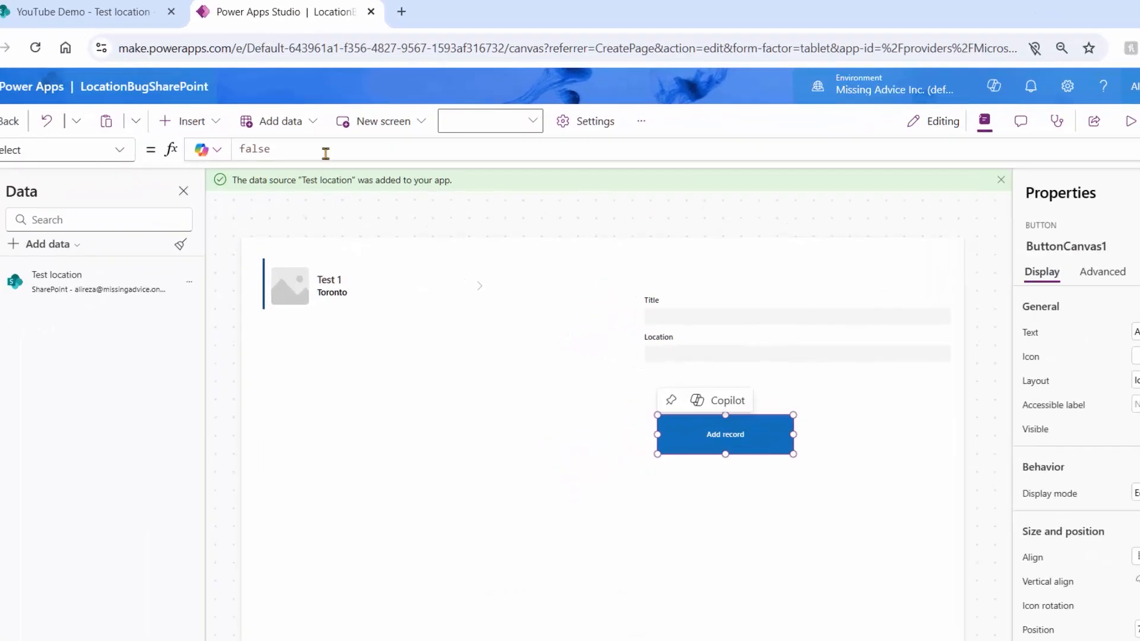
pyautogui.write('Sub')
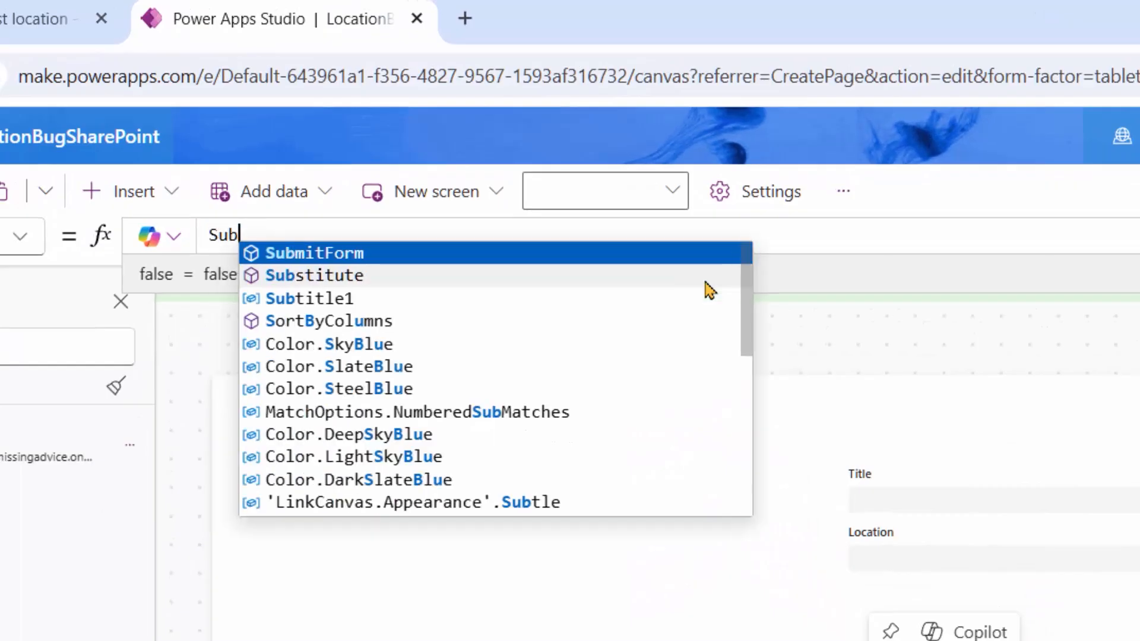
pyautogui.write('mitform(form1')
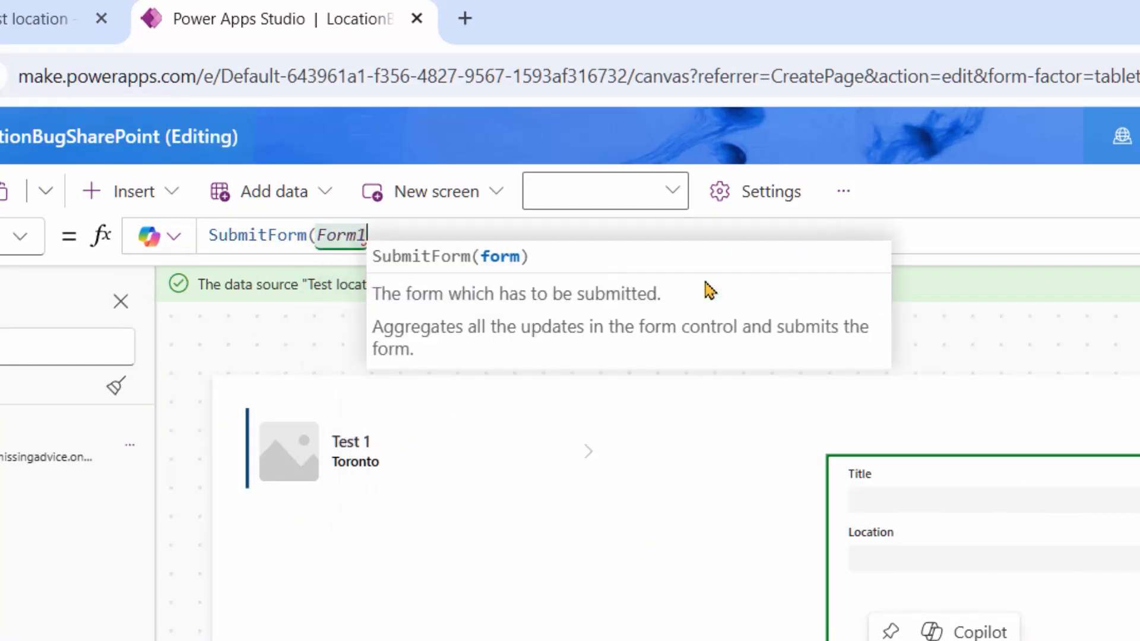
pyautogui.write(');')
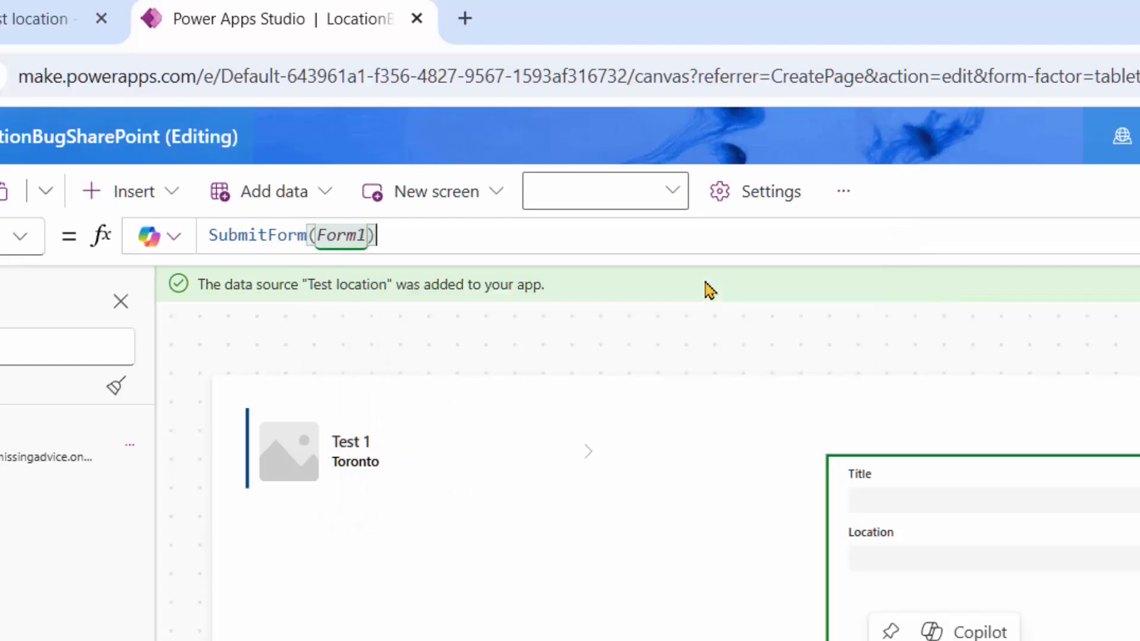
pyautogui.hotkey('shift', 'Return')
pyautogui.write('Resetfo')
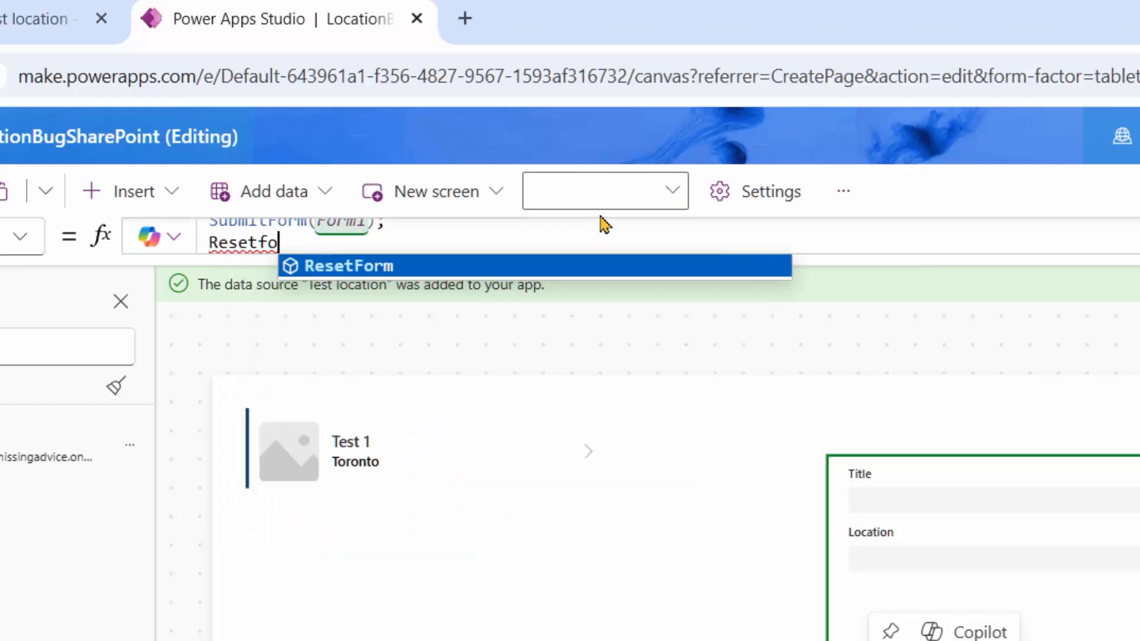
pyautogui.press('Tab')
pyautogui.write('Form')
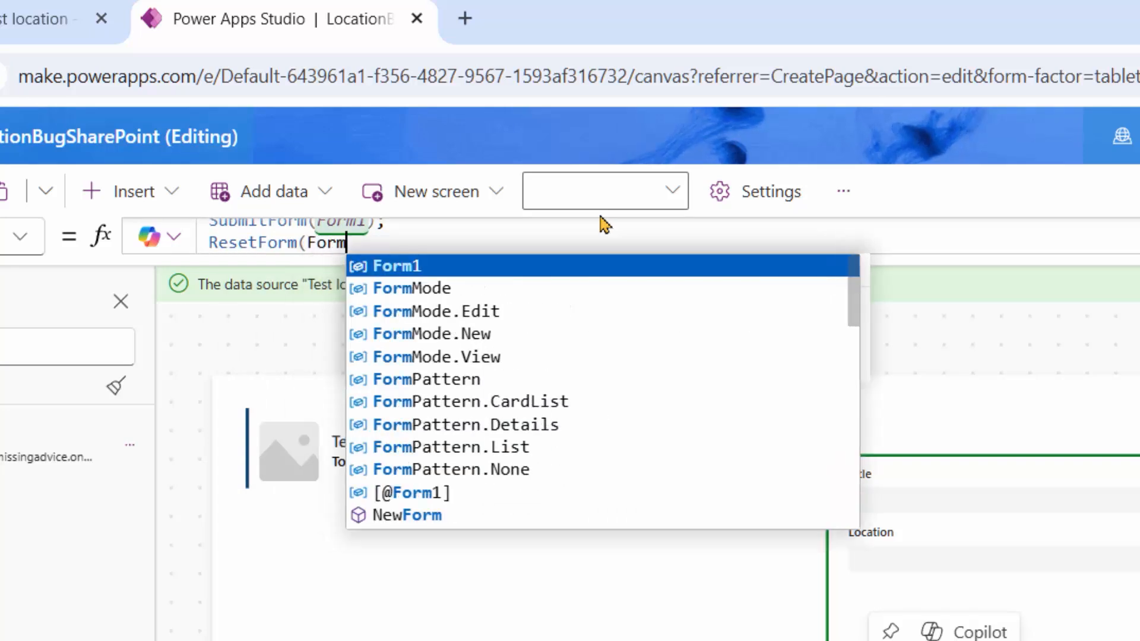
pyautogui.write('1)')
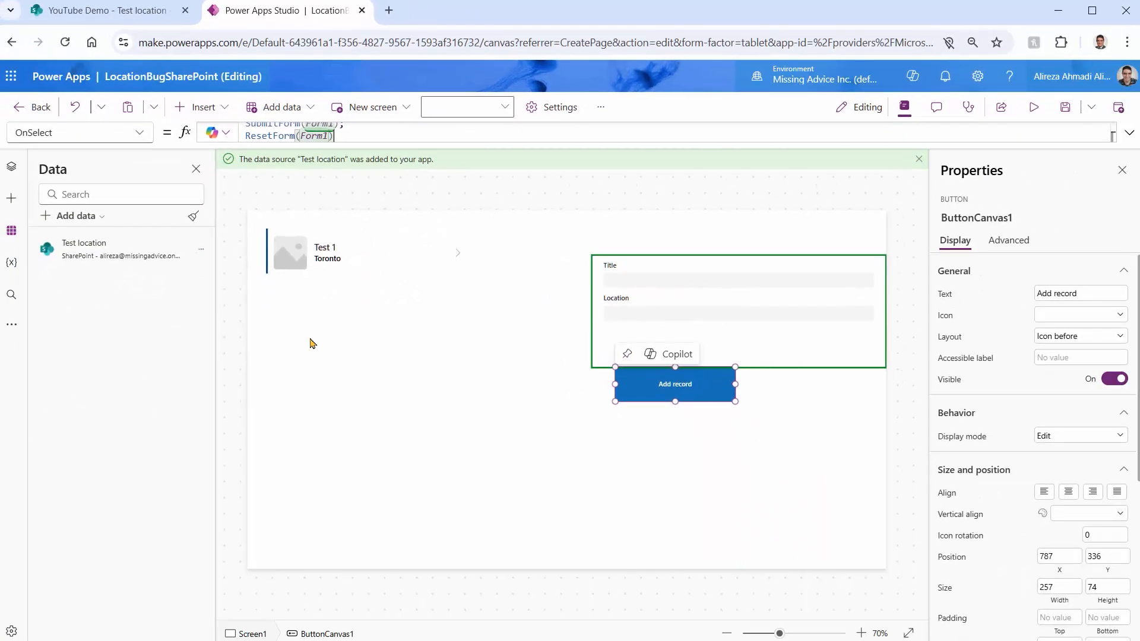
# Preview the app, add a record titled "Test another record" with location "Somewhere else", and end the preview
pyautogui.click(1034, 107)
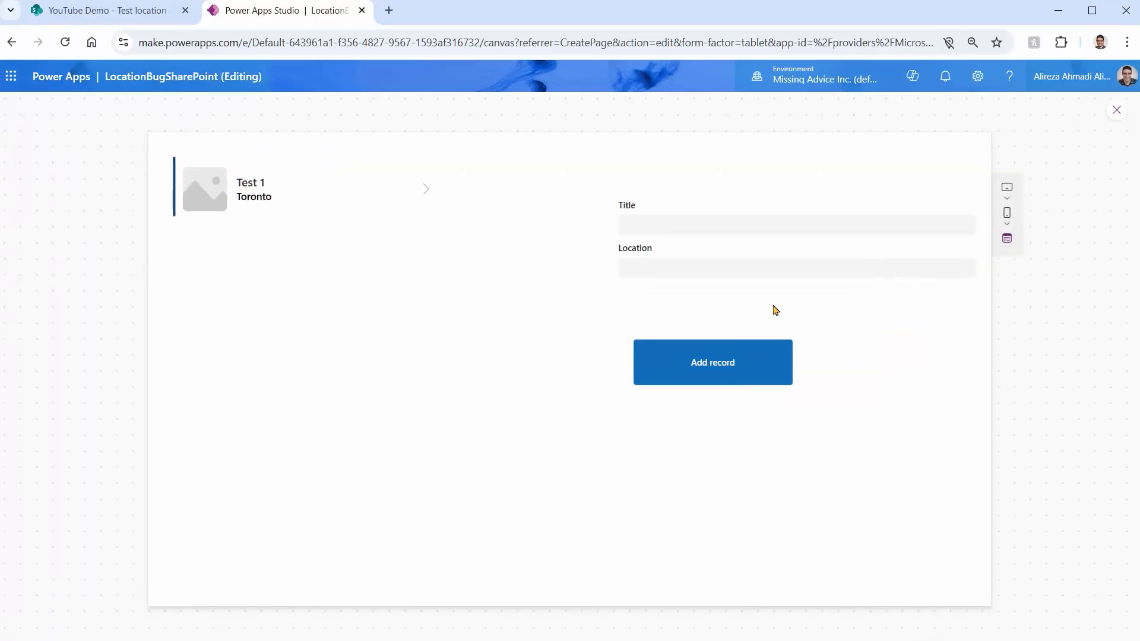
pyautogui.click(690, 229)
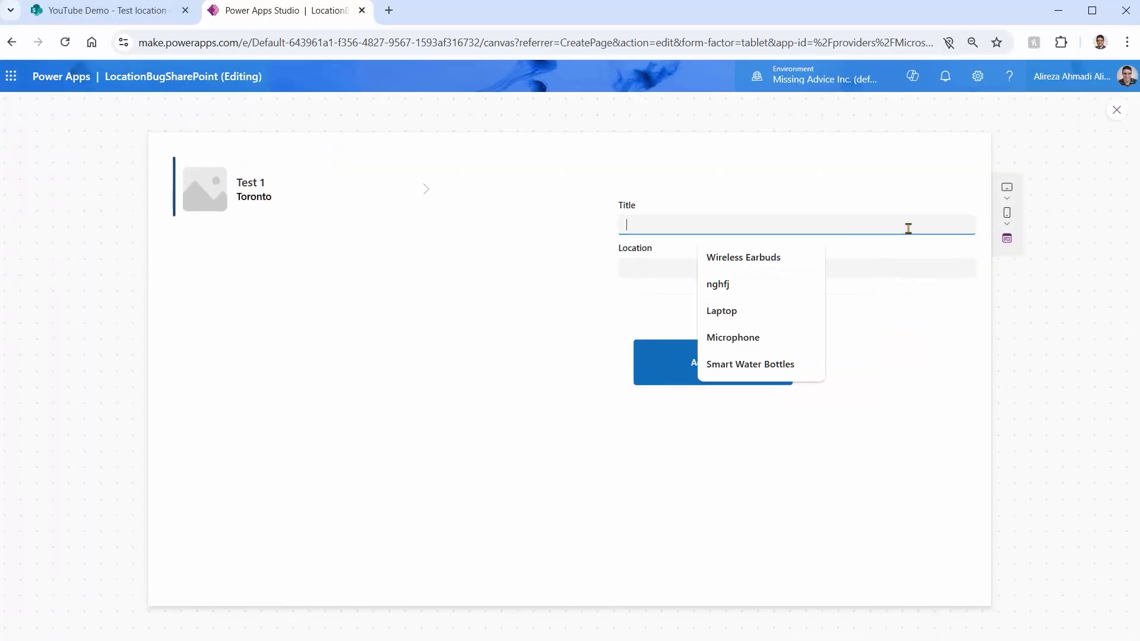
pyautogui.write('Test ano')
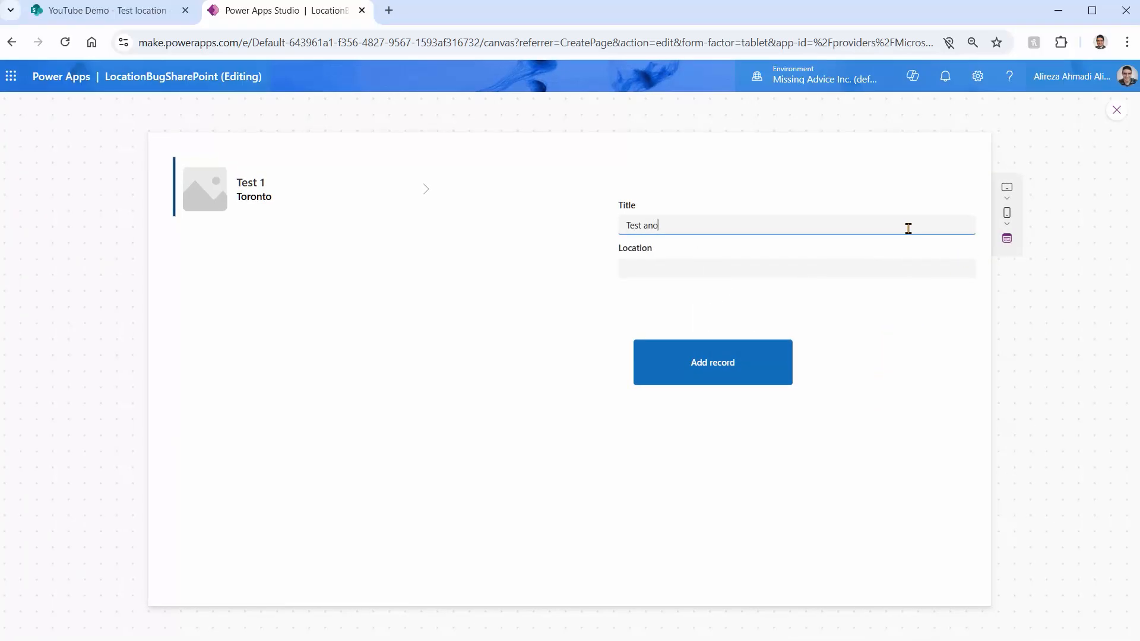
pyautogui.write('ther record')
pyautogui.press('Tab')
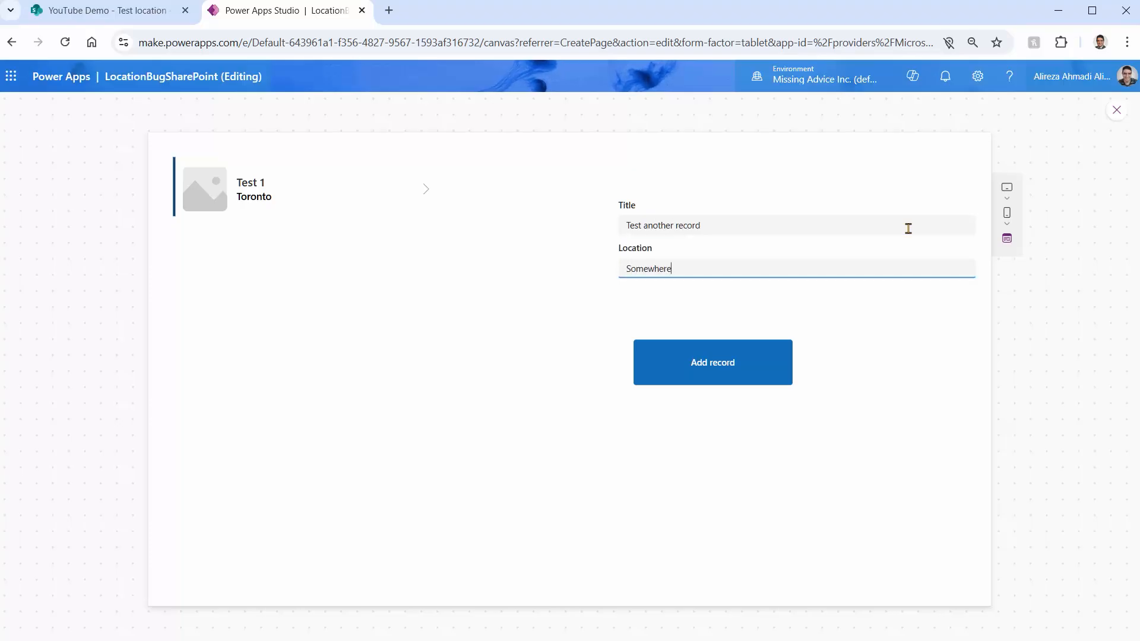
pyautogui.click(722, 359)
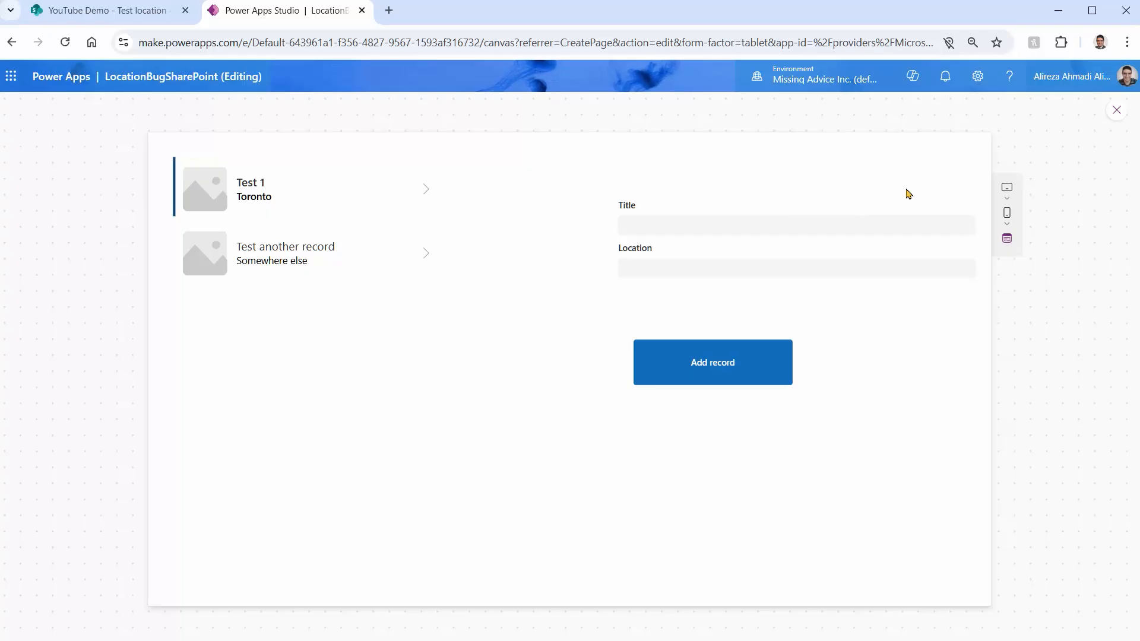
pyautogui.click(1115, 112)
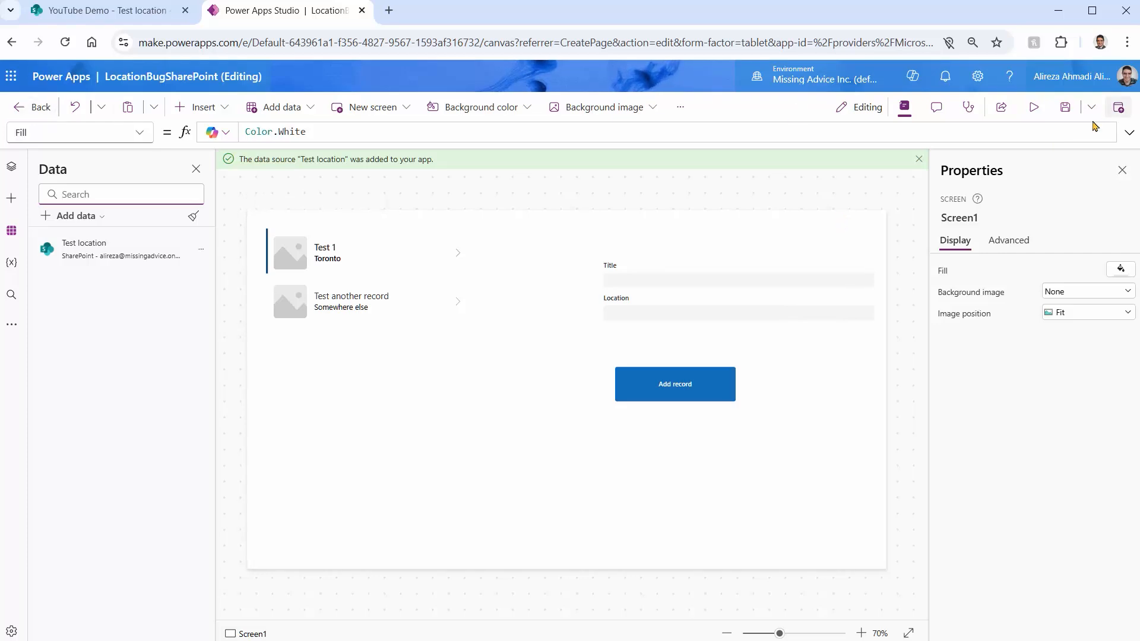
# Publish the LocationBugSharePoint app and leave the studio
pyautogui.click(1118, 108)
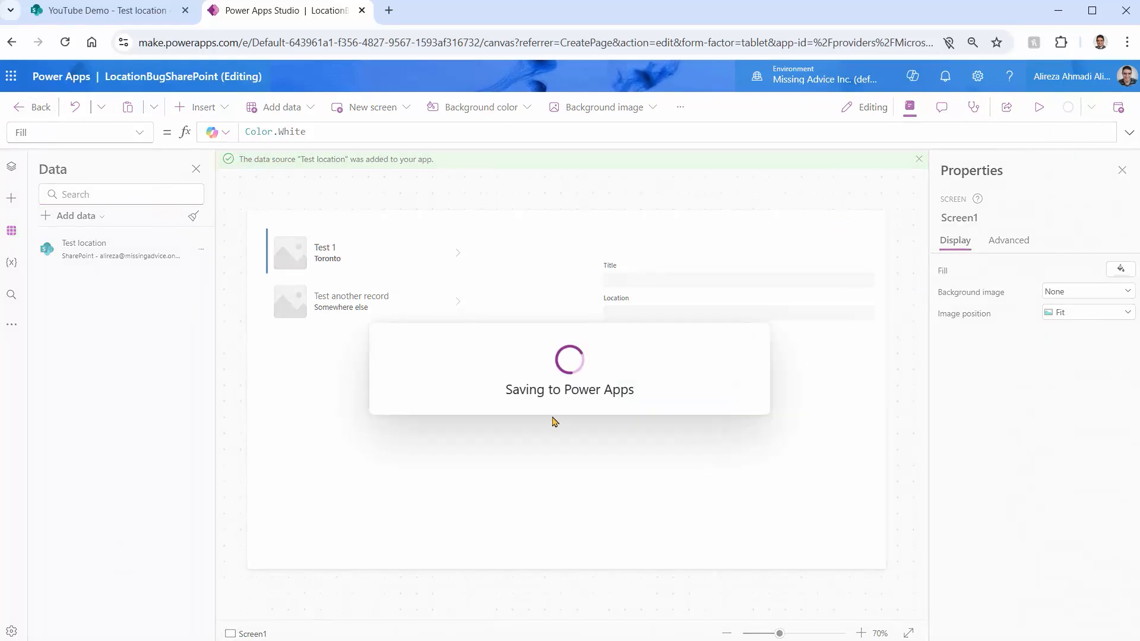
pyautogui.click(599, 503)
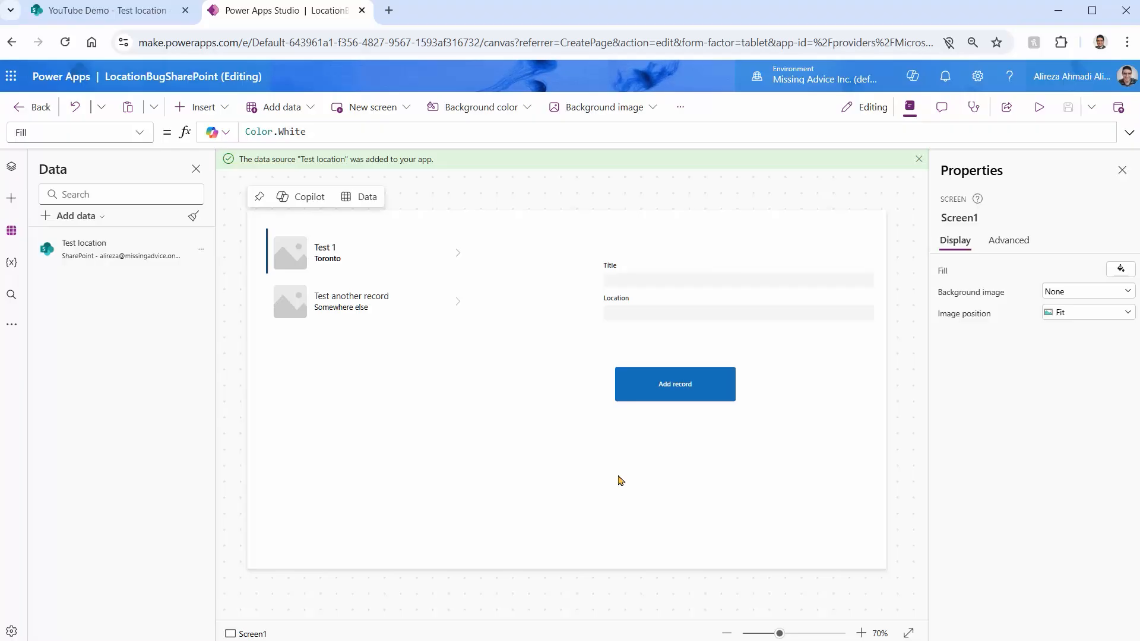
pyautogui.click(35, 106)
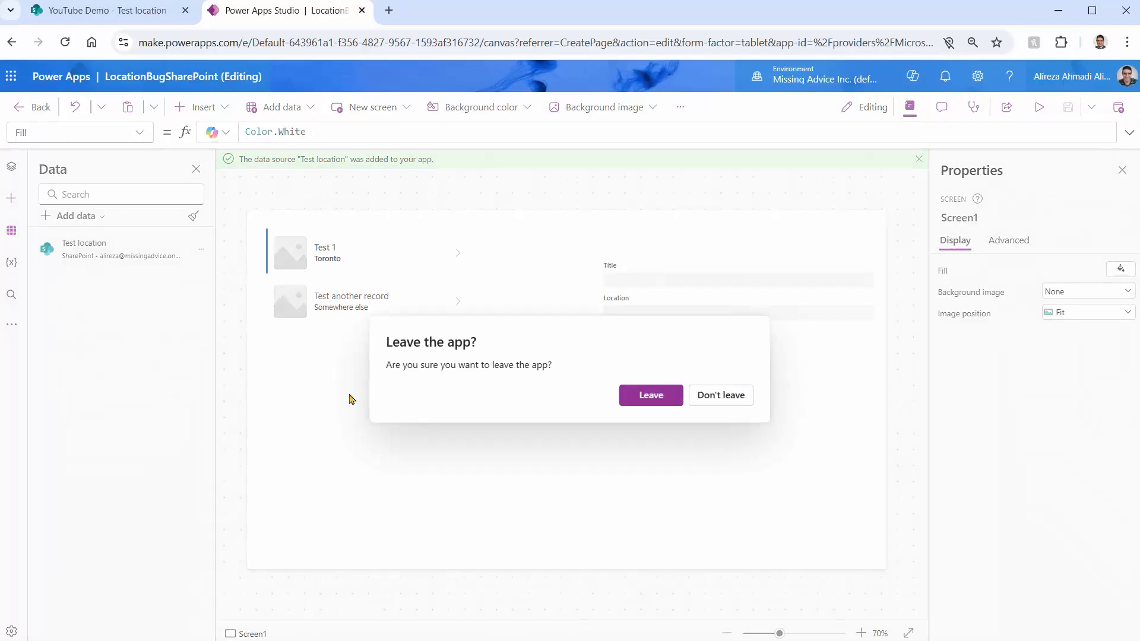
pyautogui.click(653, 402)
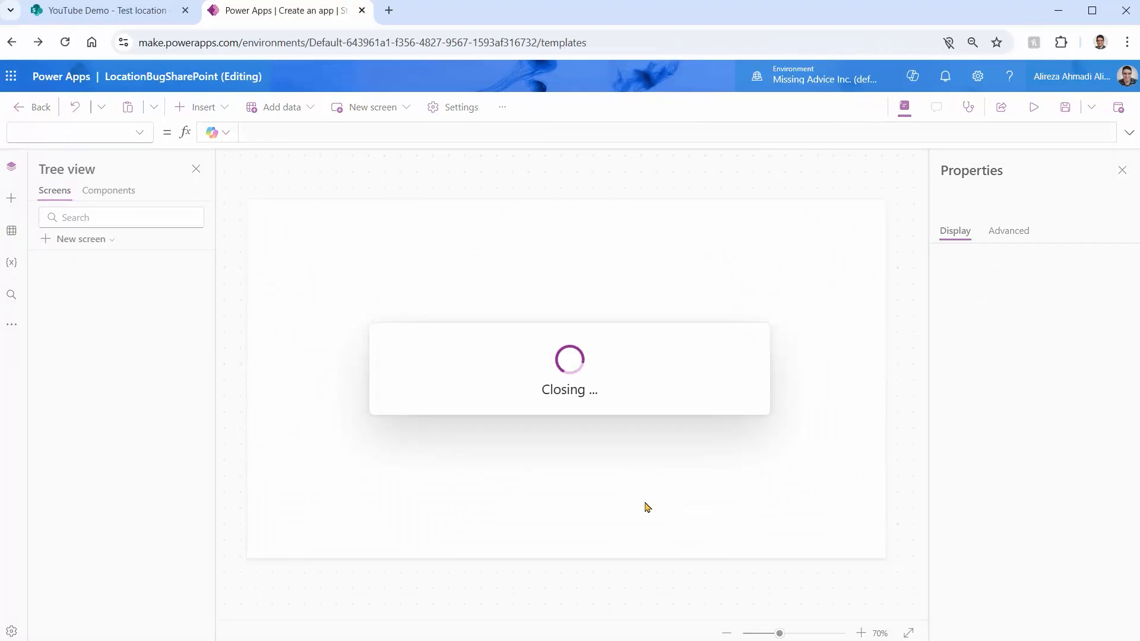
# Open the details page of the LocationBugSharePoint app from the list of apps
pyautogui.click(46, 243)
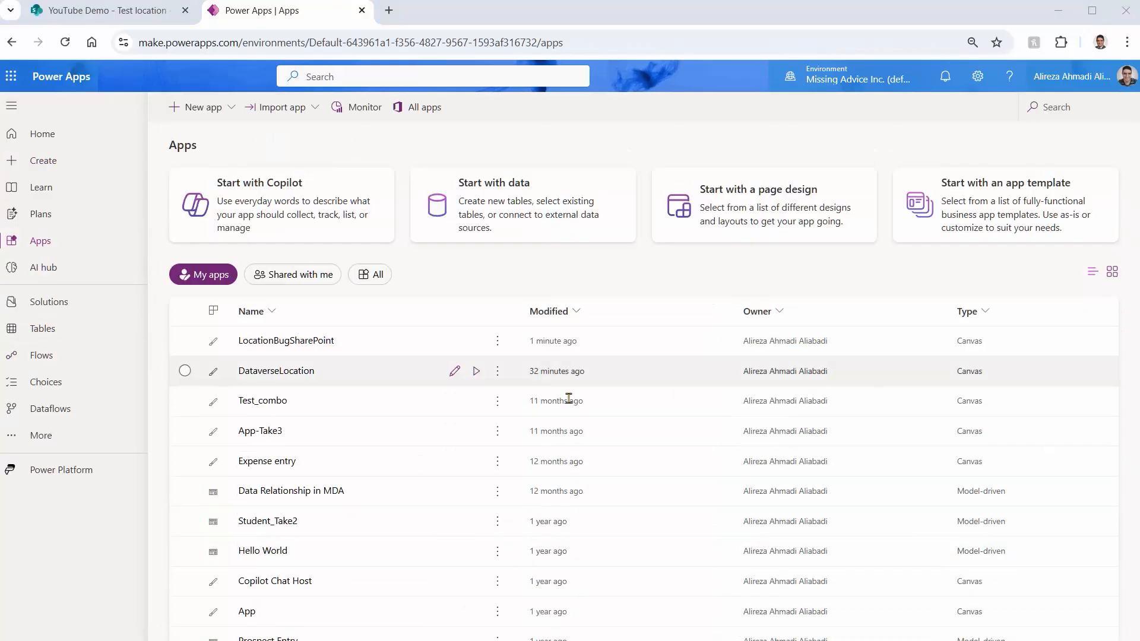
pyautogui.click(497, 341)
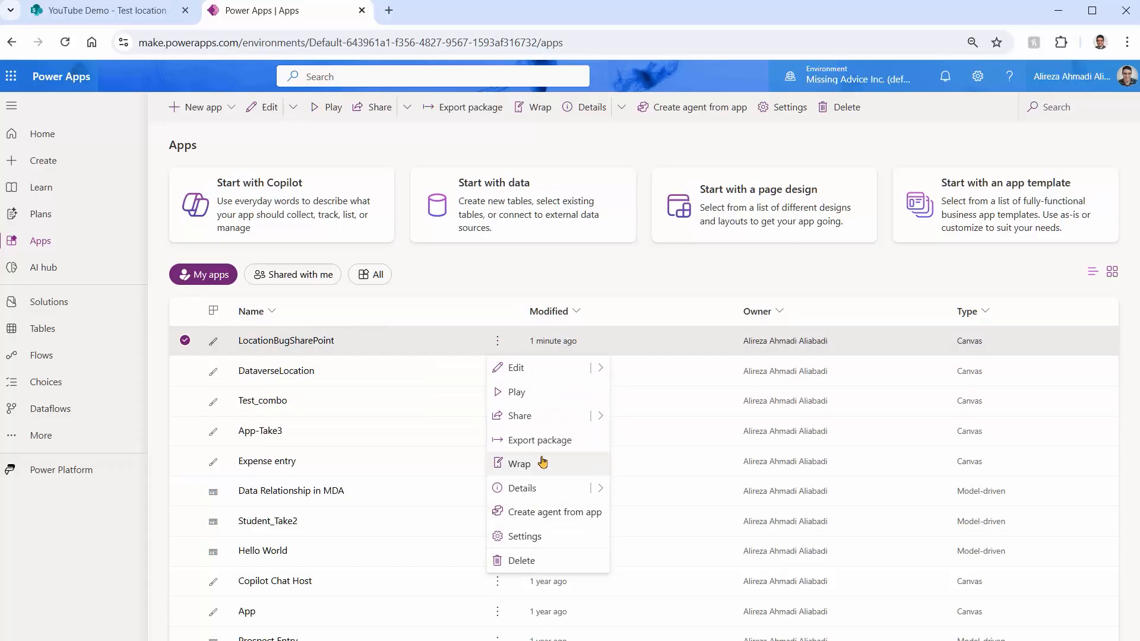
pyautogui.click(553, 489)
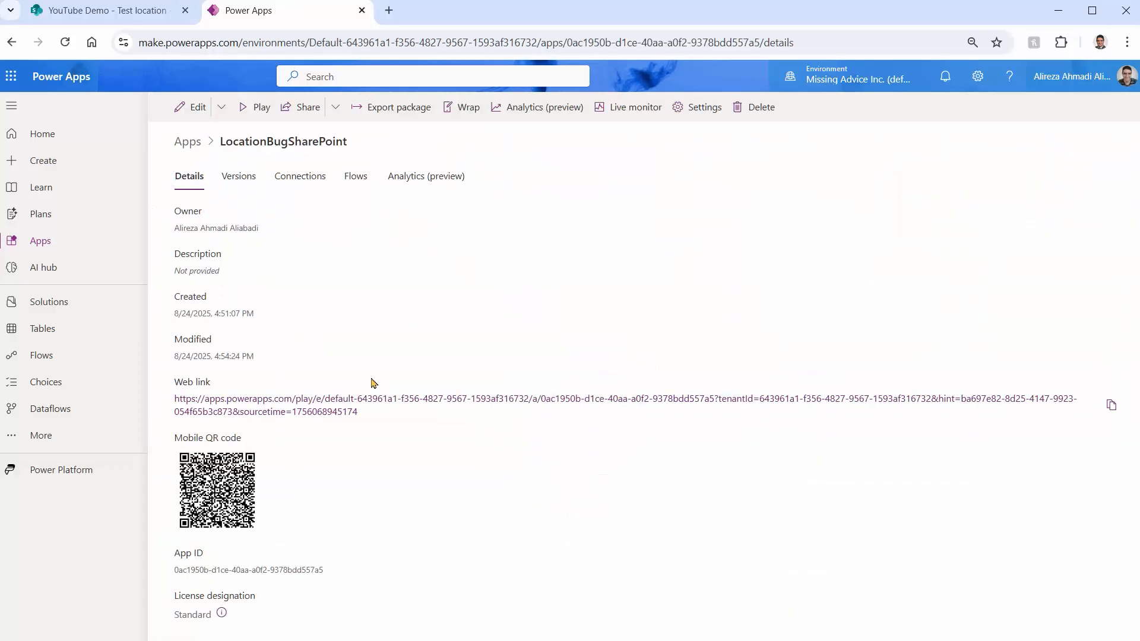
# Copy the app's web link and open it in a new browser tab
pyautogui.rightClick(340, 406)
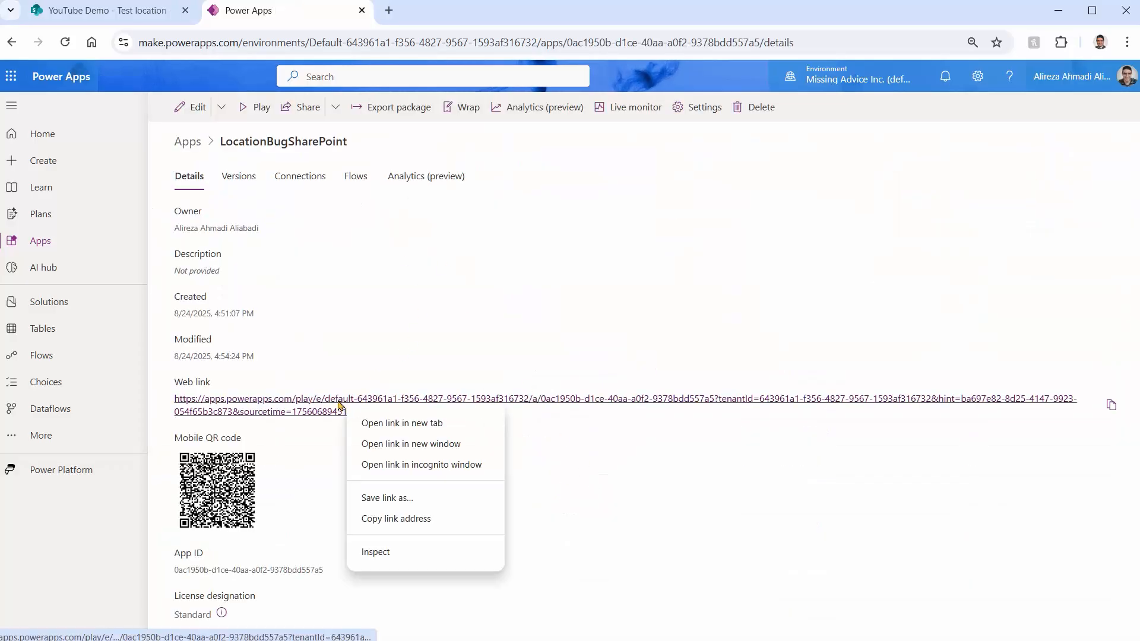
pyautogui.click(404, 519)
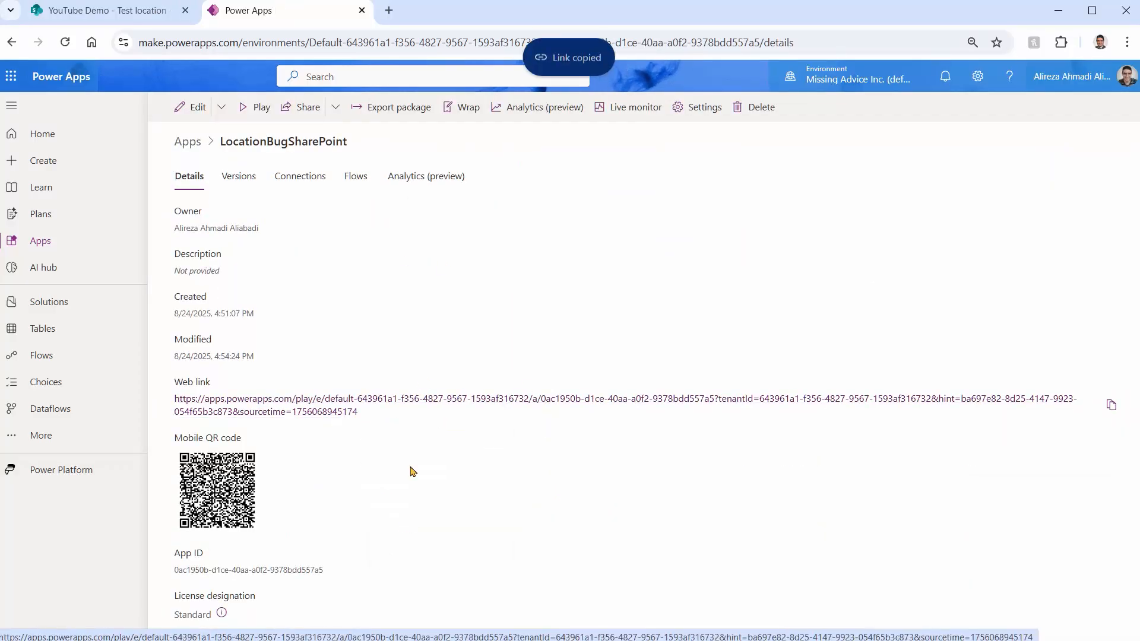
pyautogui.click(389, 11)
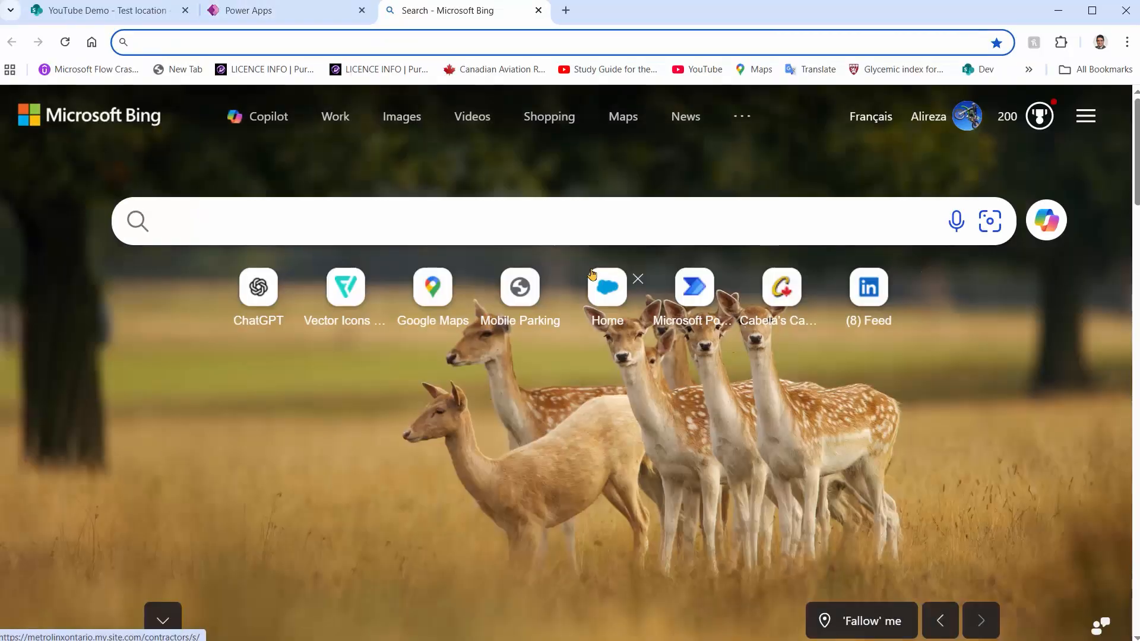
pyautogui.hotkey('ctrl', 'v')
pyautogui.press('Return')
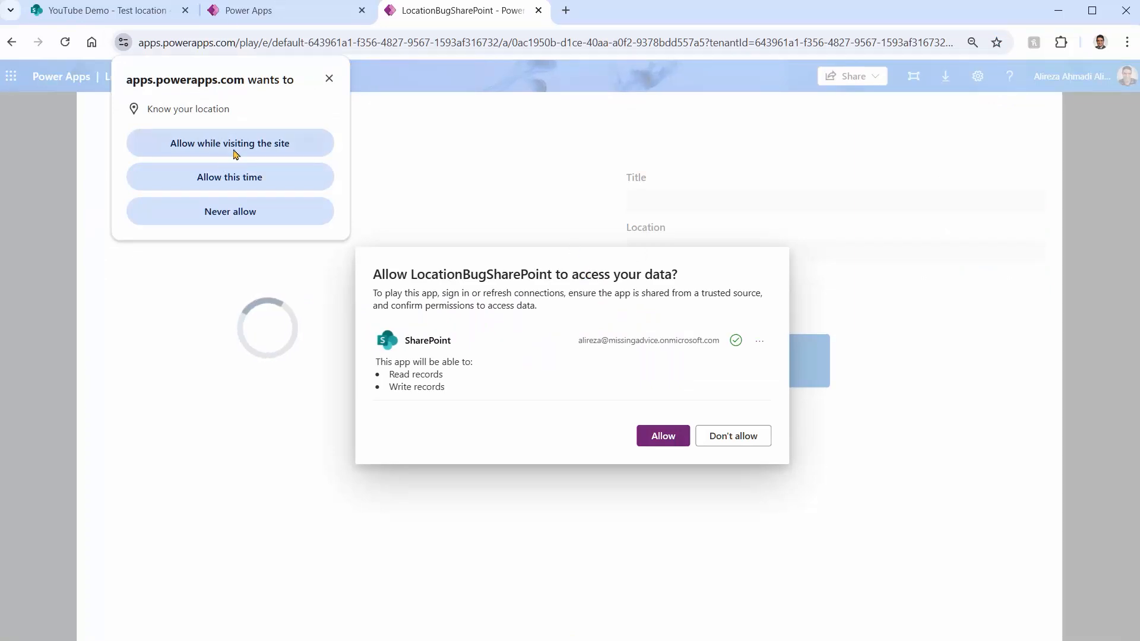
# Allow the app to access SharePoint data and set the site's location request to Never allow
pyautogui.click(683, 429)
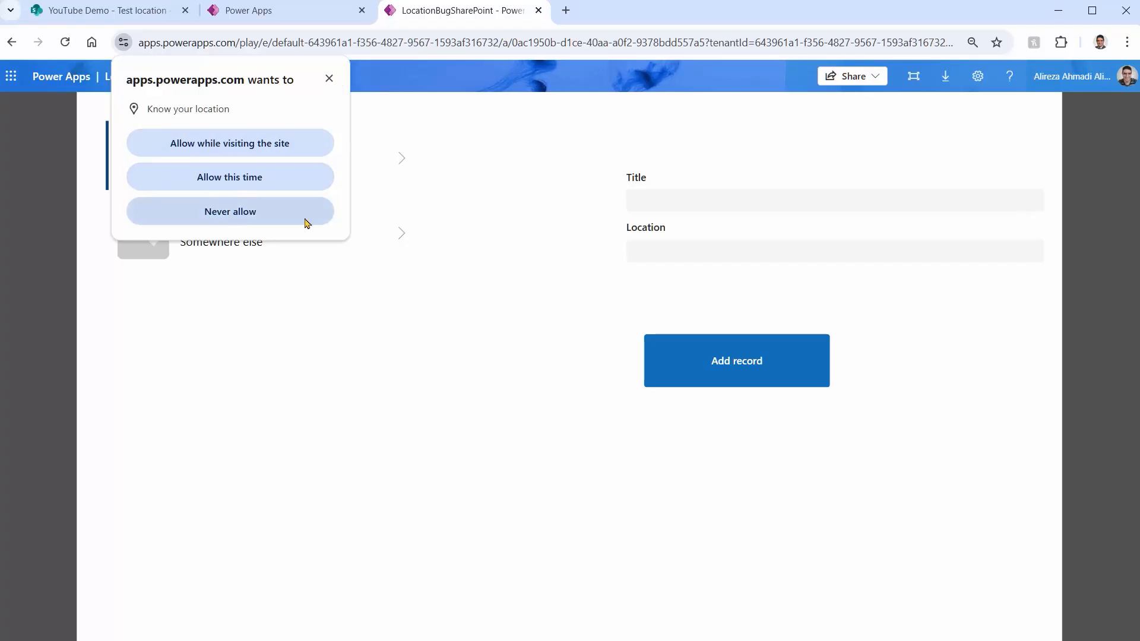
pyautogui.click(250, 213)
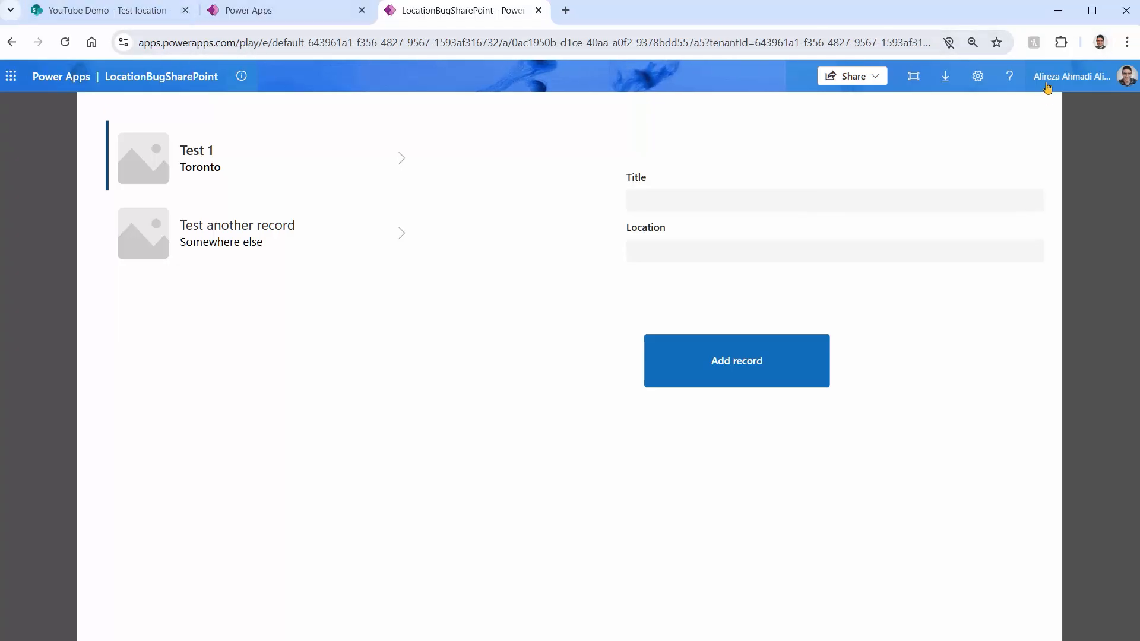
# Search the browser settings for "Location" and examine which sites are not allowed to see the location
pyautogui.click(1127, 42)
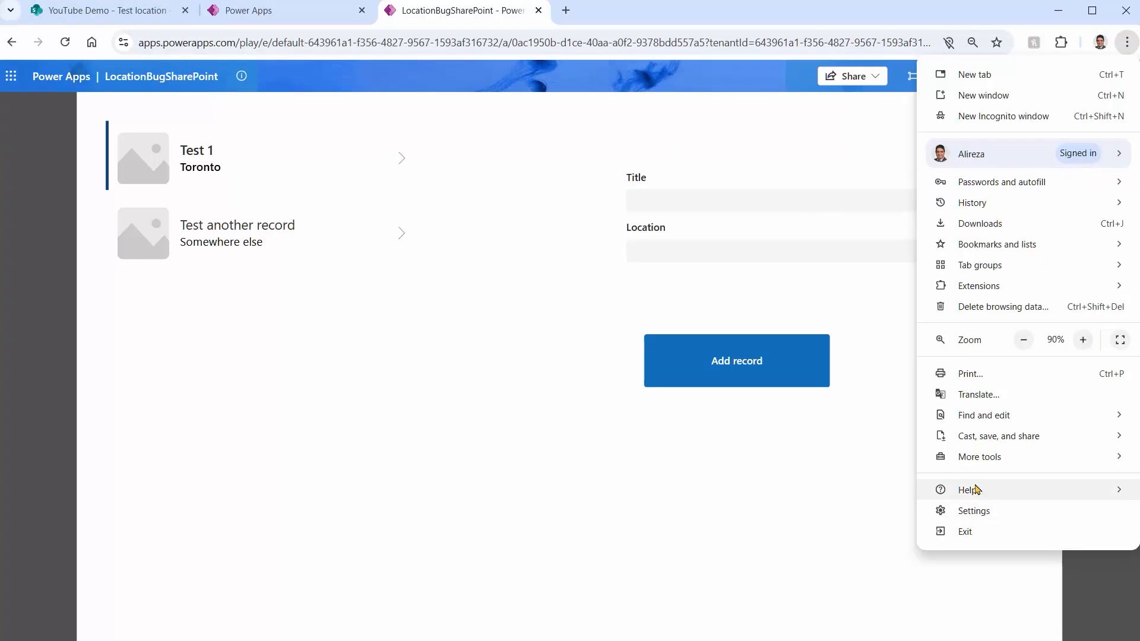
pyautogui.click(991, 511)
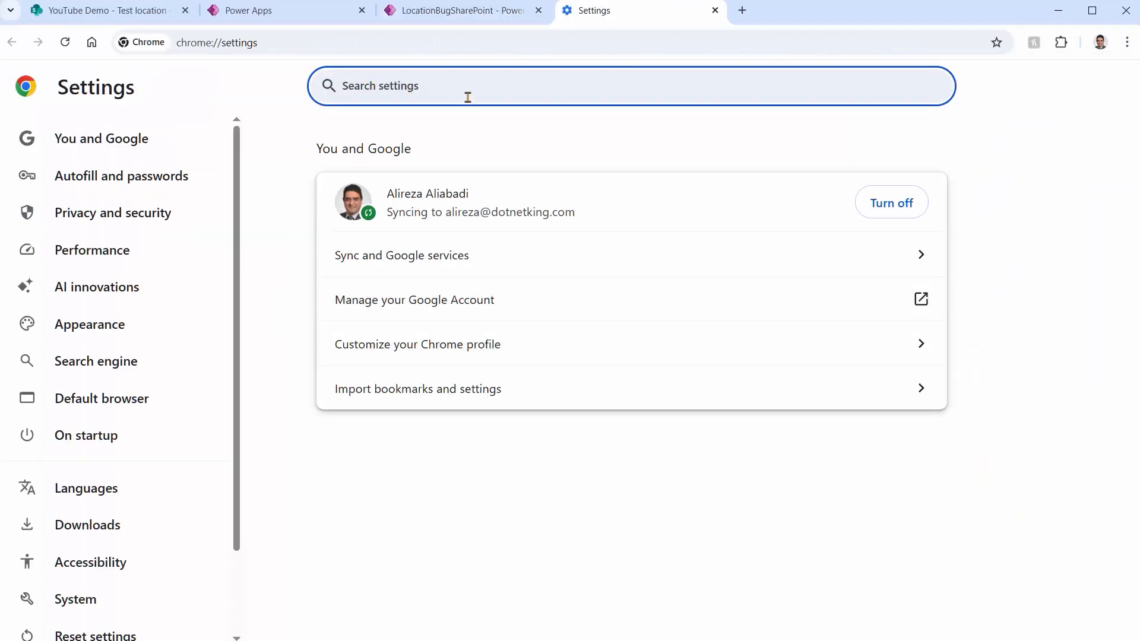
pyautogui.write('Location')
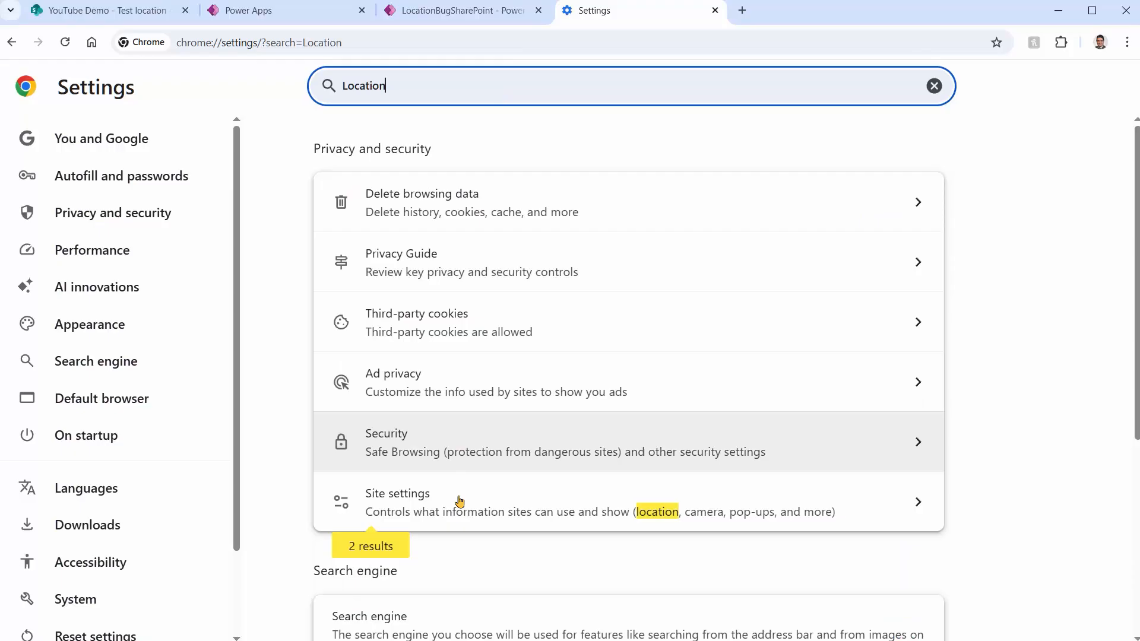
pyautogui.click(458, 502)
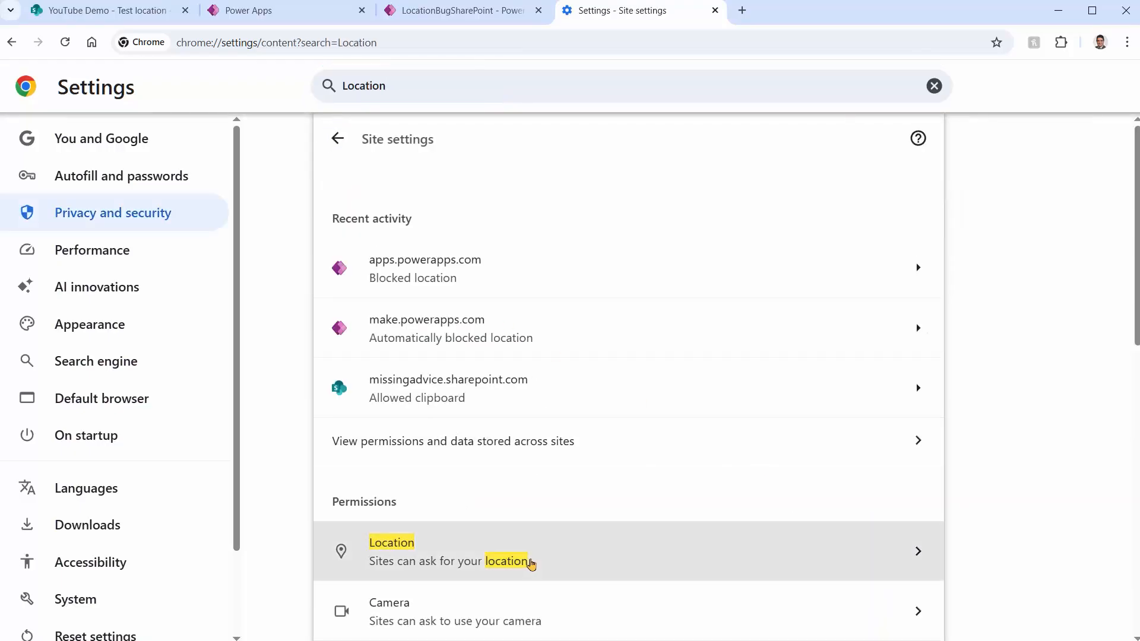
pyautogui.click(526, 559)
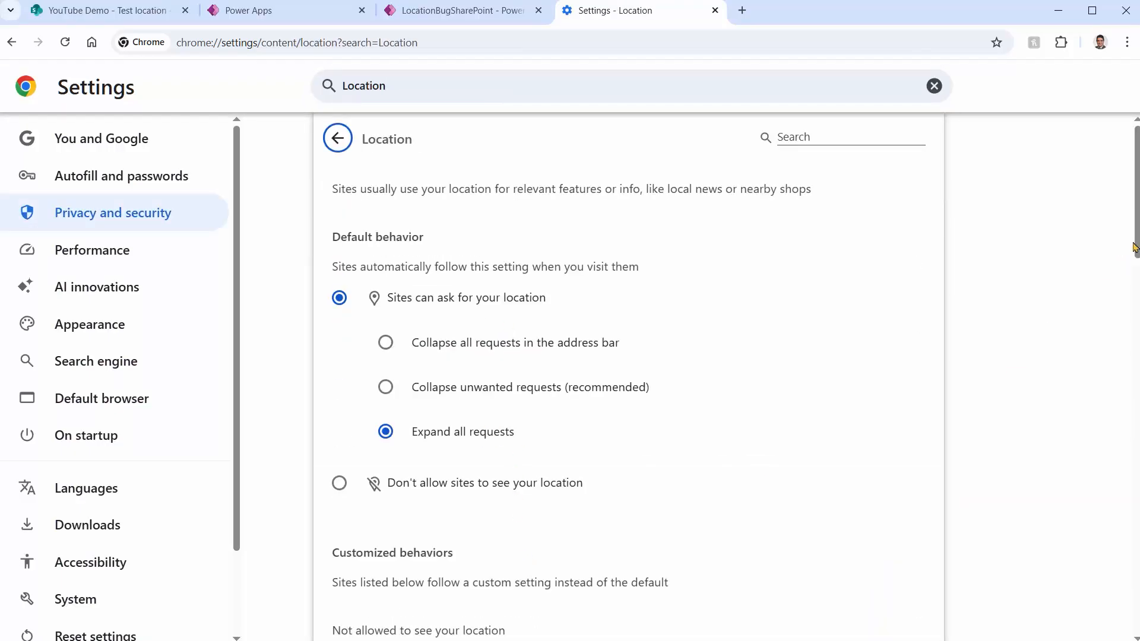
pyautogui.scroll(-4, 428, 534)
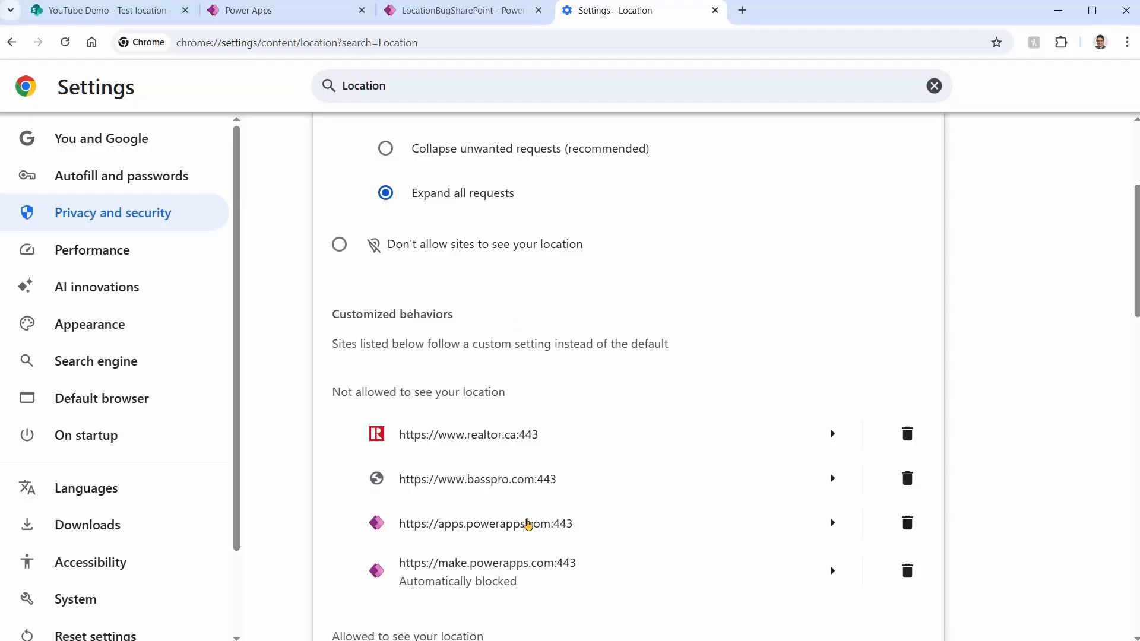
# Close the running LocationBugSharePoint app and reopen its link in a new browser tab
pyautogui.click(467, 15)
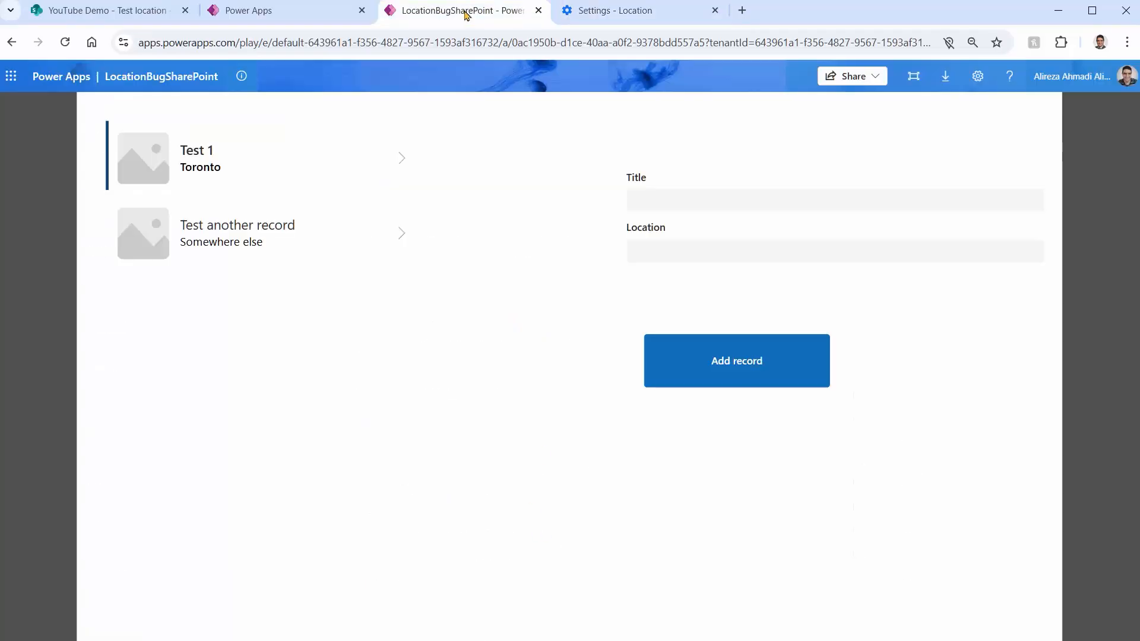
pyautogui.click(555, 44)
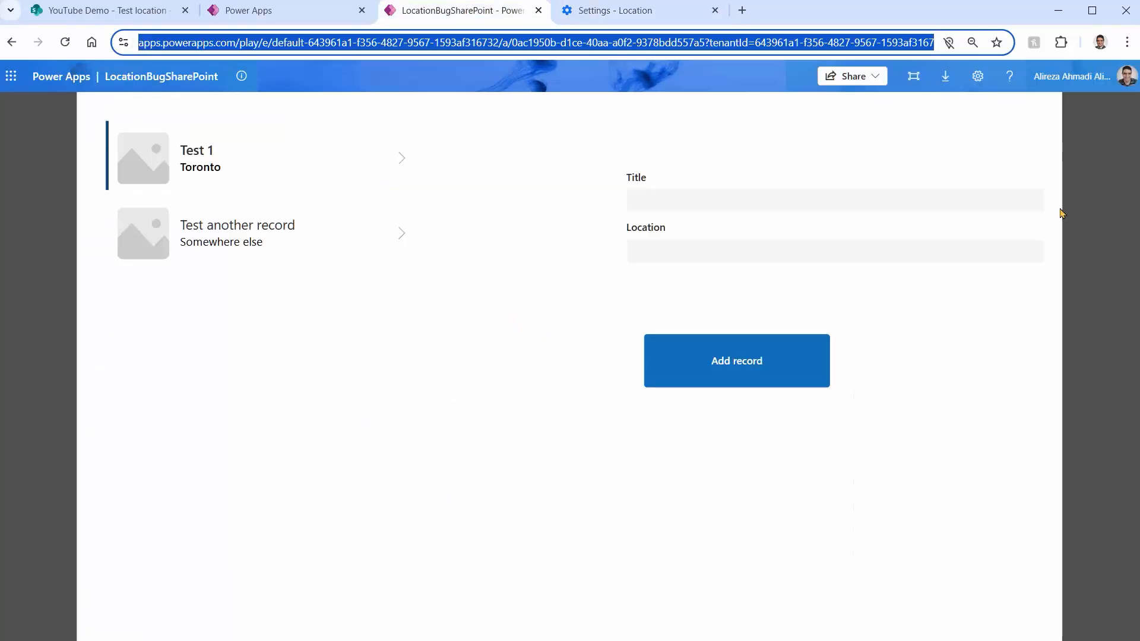
pyautogui.click(539, 10)
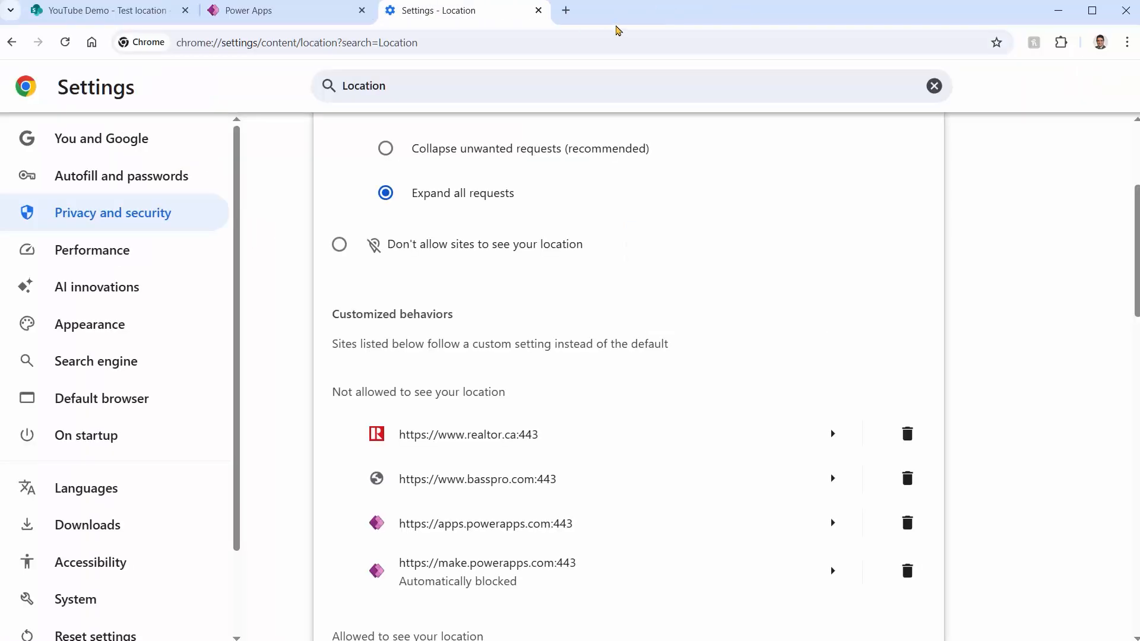
pyautogui.click(567, 10)
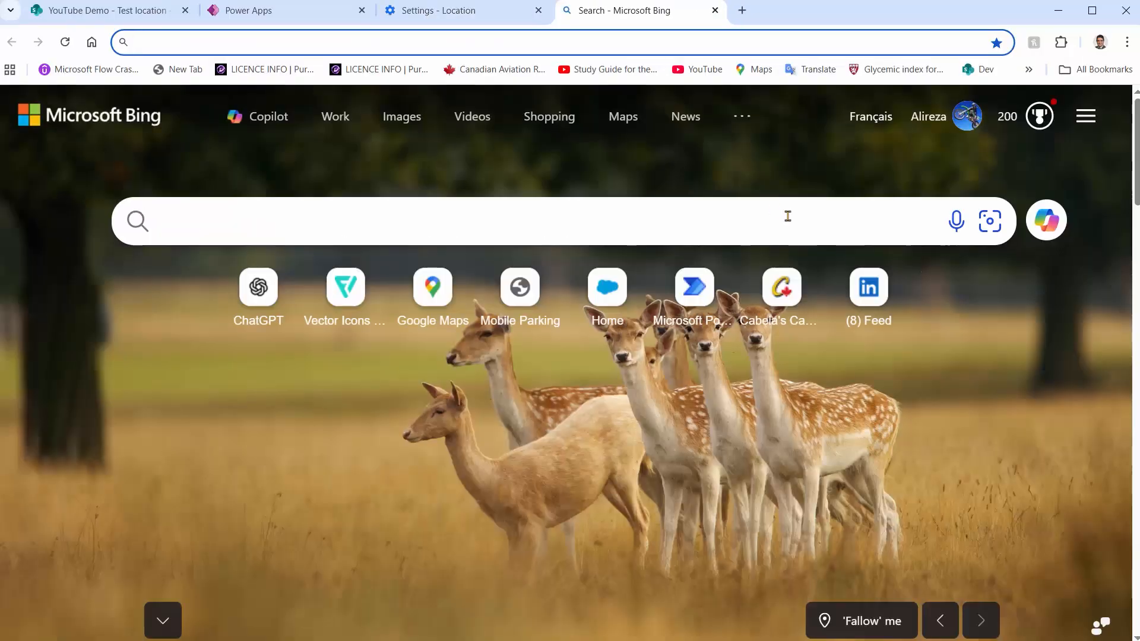
pyautogui.hotkey('ctrl', 'v')
pyautogui.press('Return')
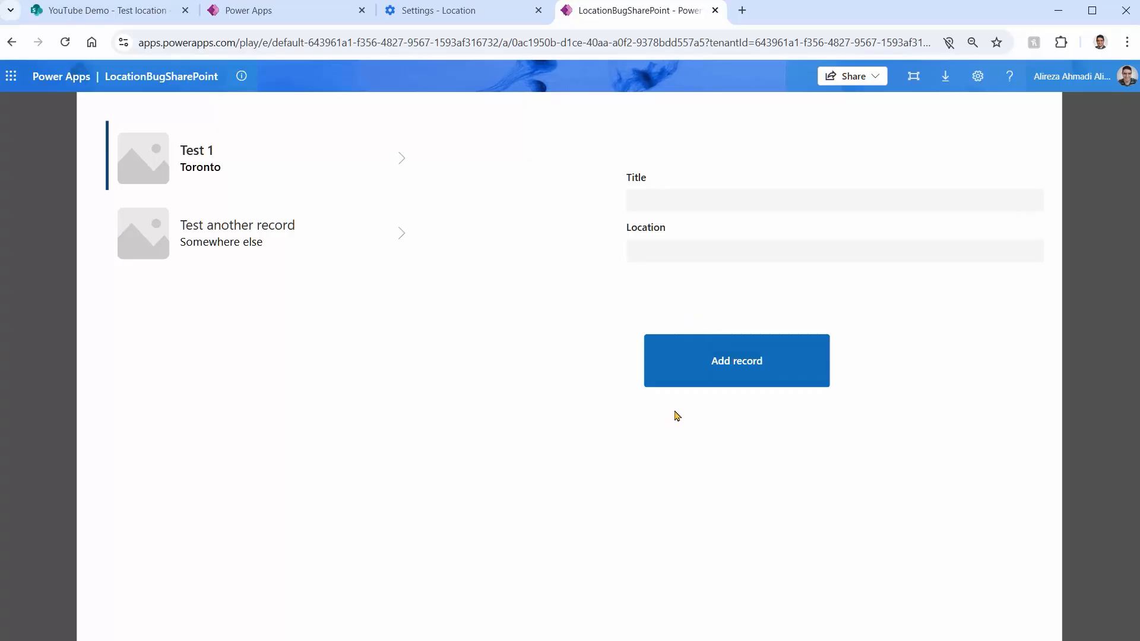
# Remove apps.powerapps.com from the browser's list of sites not allowed to see the location
pyautogui.click(1127, 42)
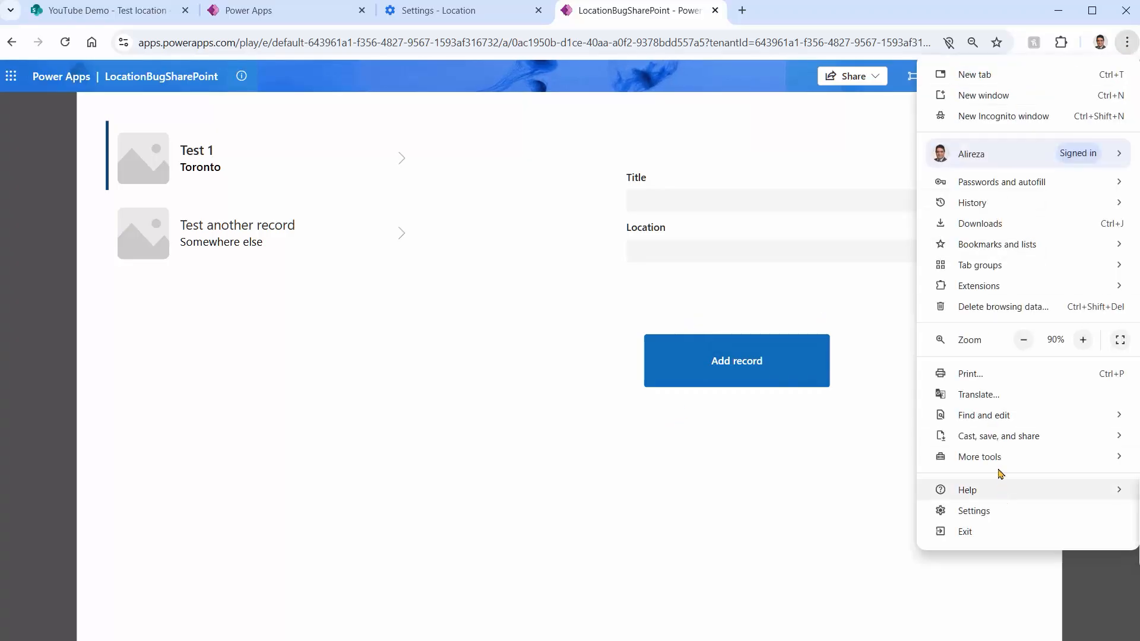
pyautogui.click(1006, 515)
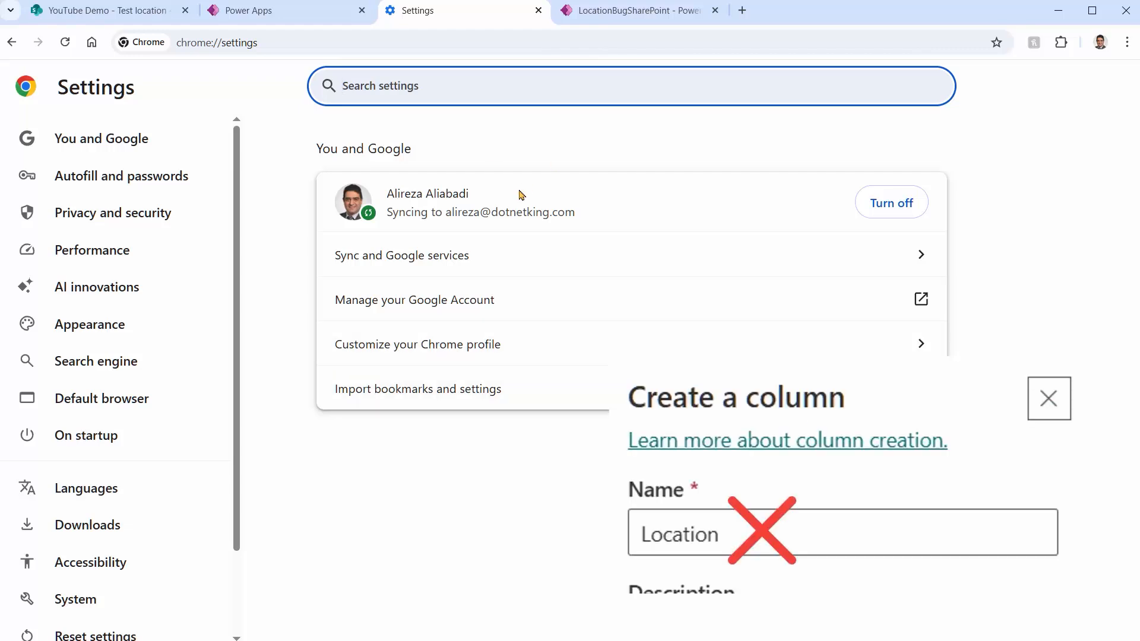
pyautogui.write('Locatio')
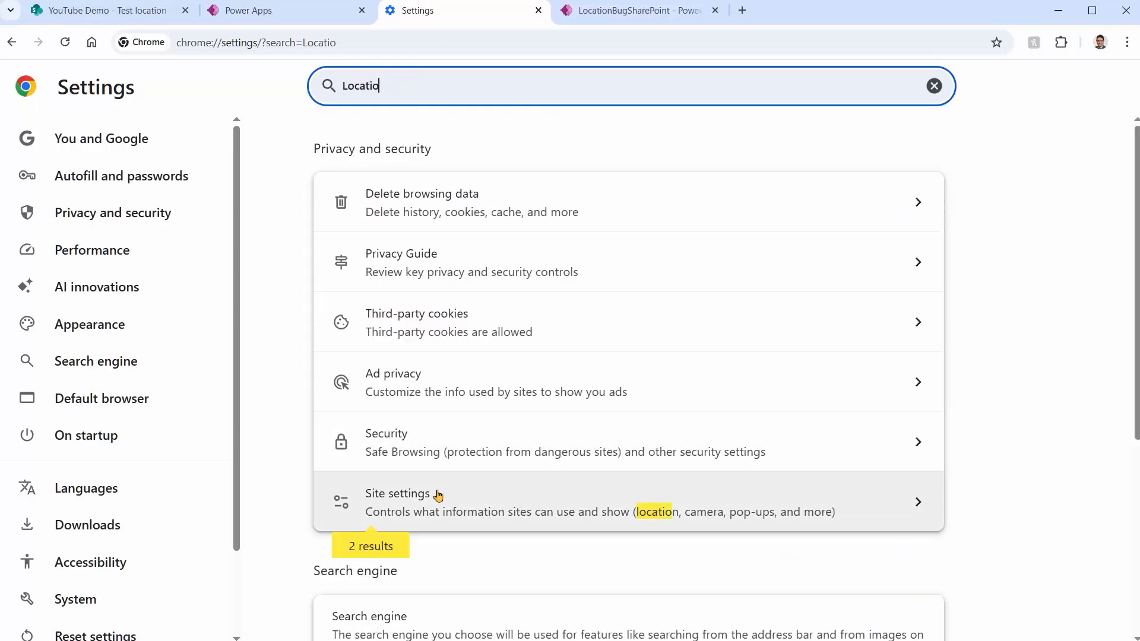
pyautogui.click(437, 496)
pyautogui.click(436, 564)
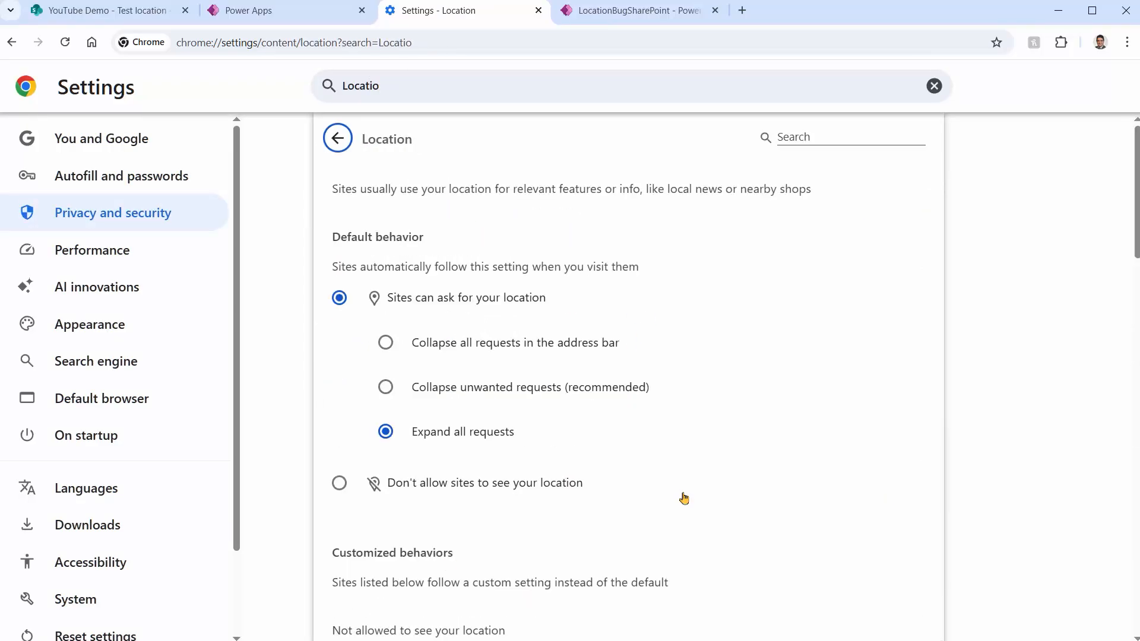
pyautogui.scroll(-2, 1023, 333)
pyautogui.scroll(-2, 893, 547)
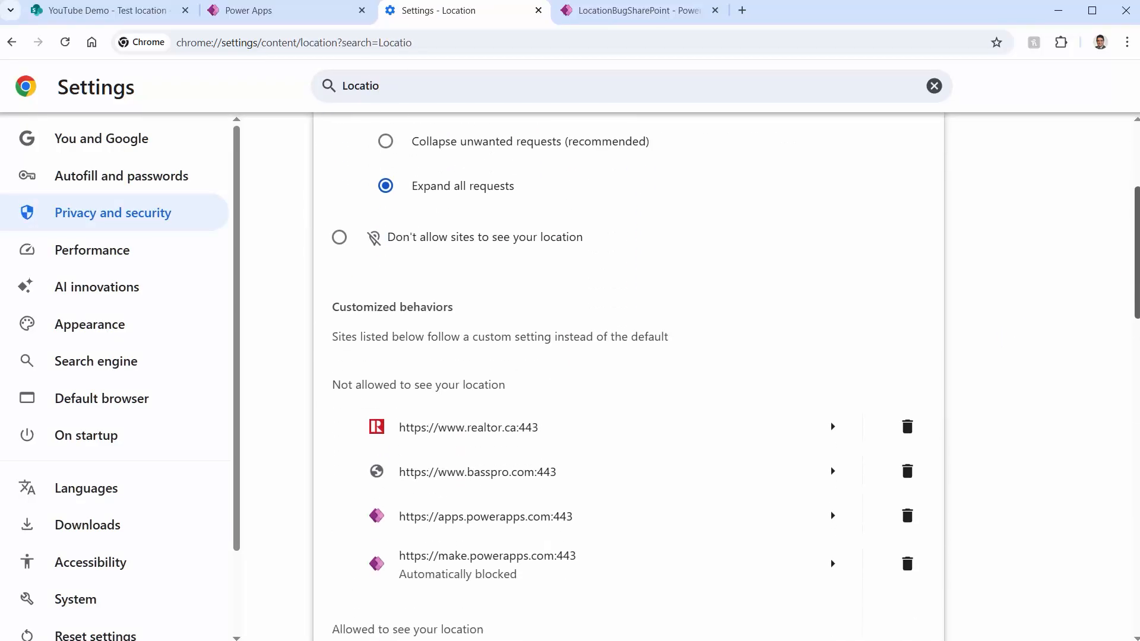
# Load the app's link in a new tab to check for a location request, and close that tab
pyautogui.hotkey('ctrl', 't')
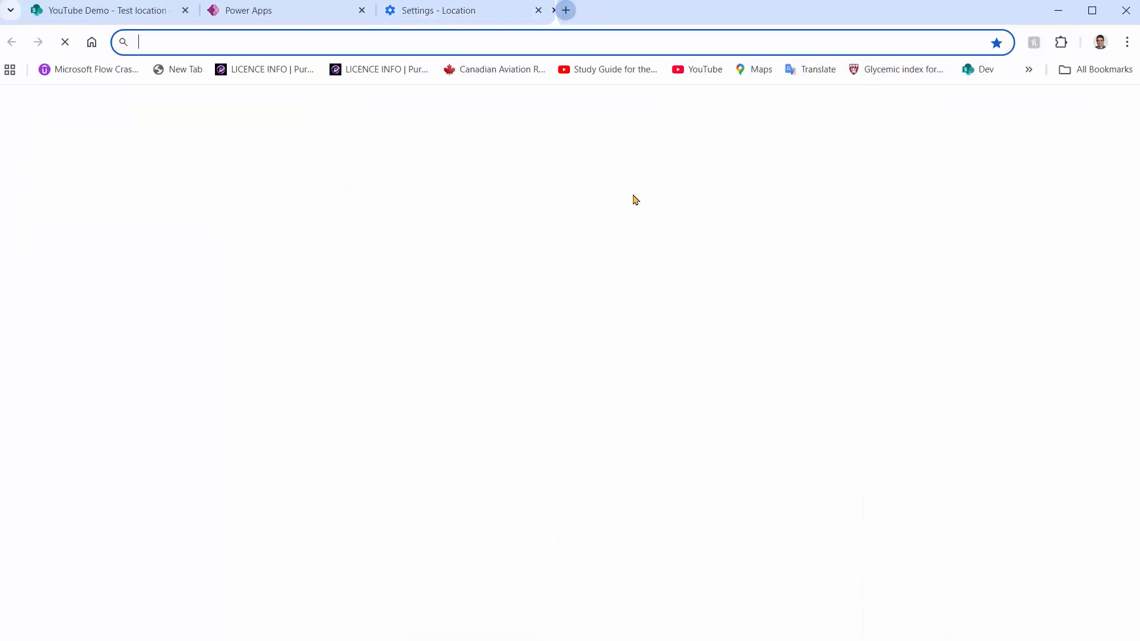
pyautogui.hotkey('ctrl', 'v')
pyautogui.press('Return')
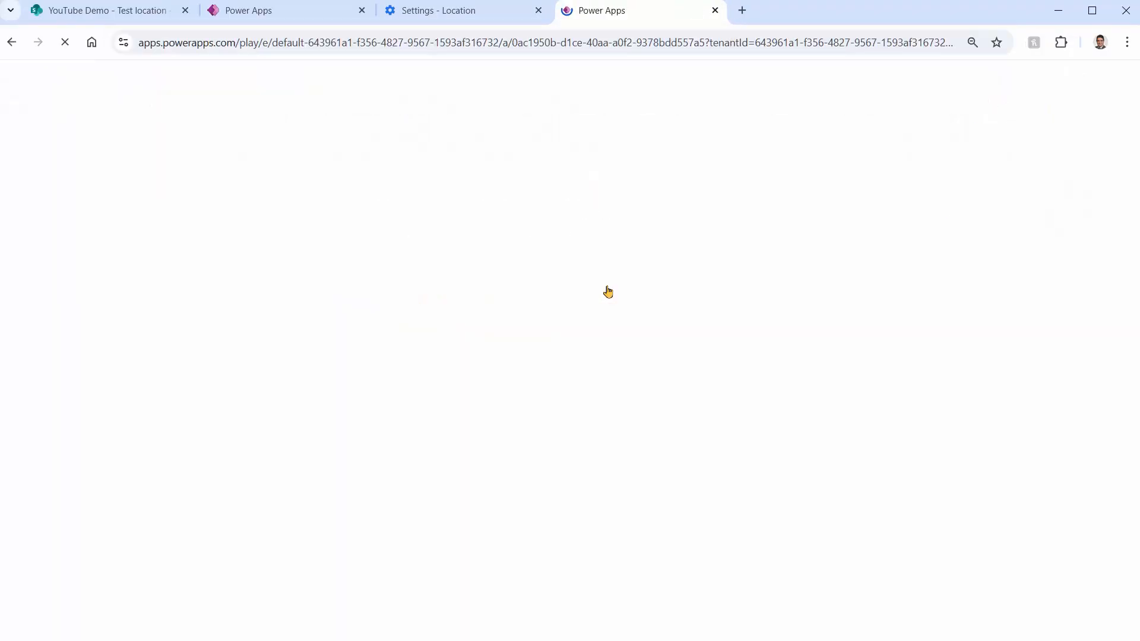
pyautogui.click(716, 10)
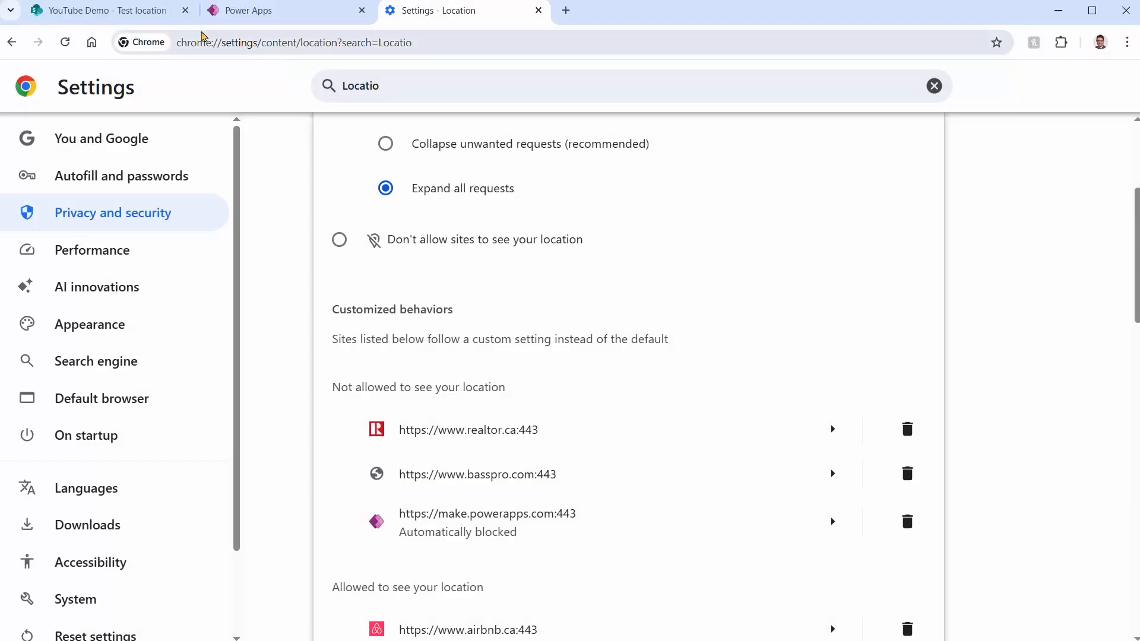
# Rename the Location column of the Test location SharePoint list to Location11
pyautogui.click(169, 11)
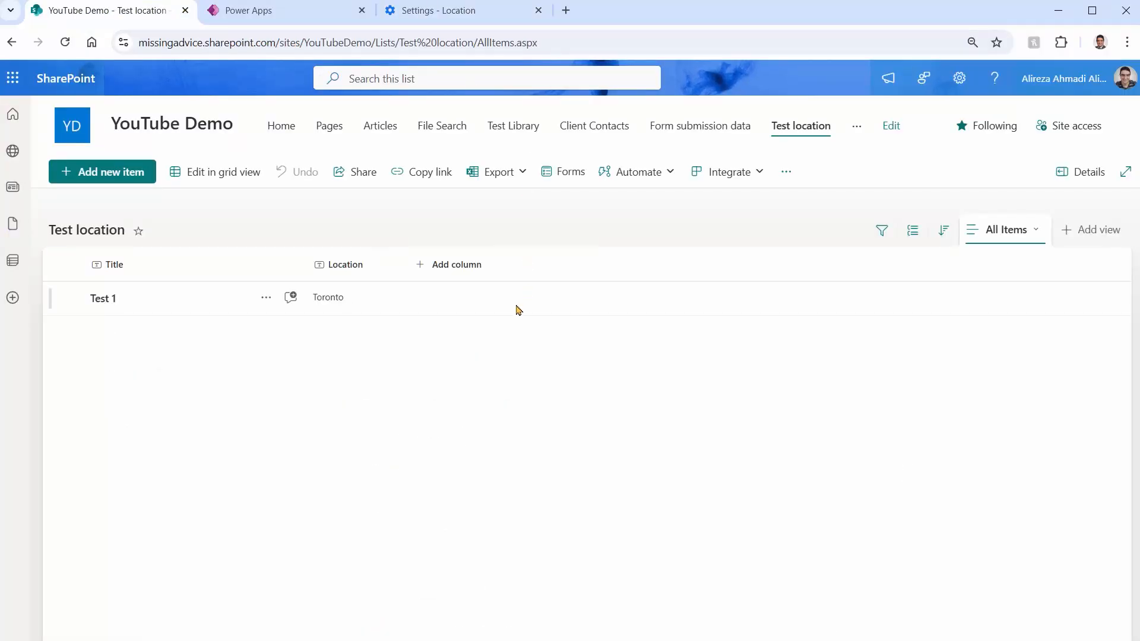
pyautogui.click(368, 268)
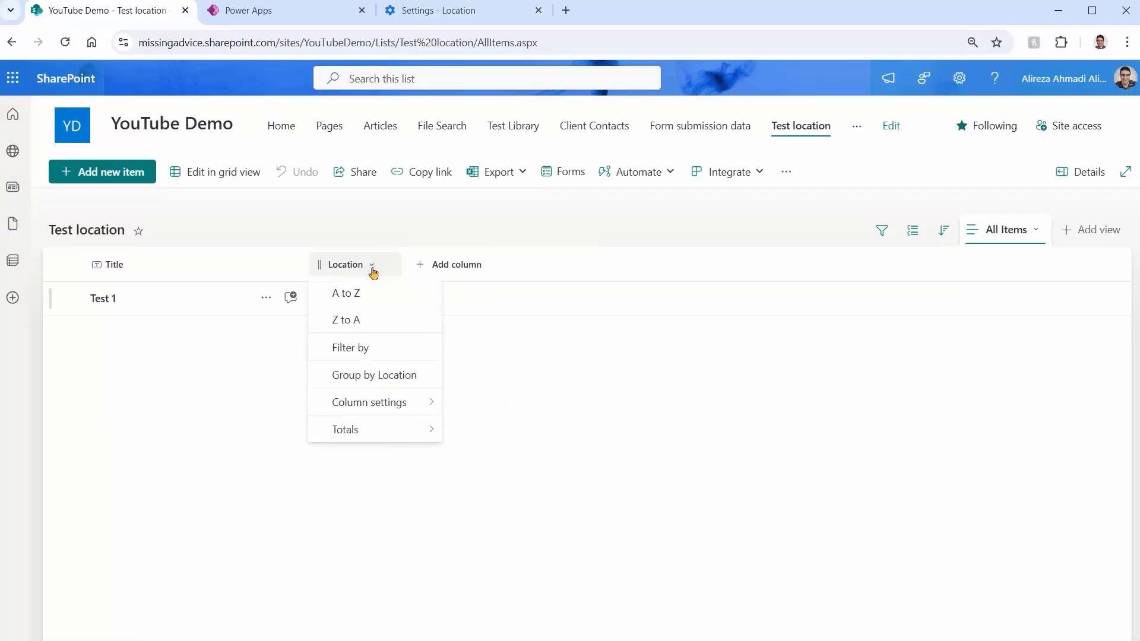
pyautogui.moveTo(372, 411)
pyautogui.click(463, 404)
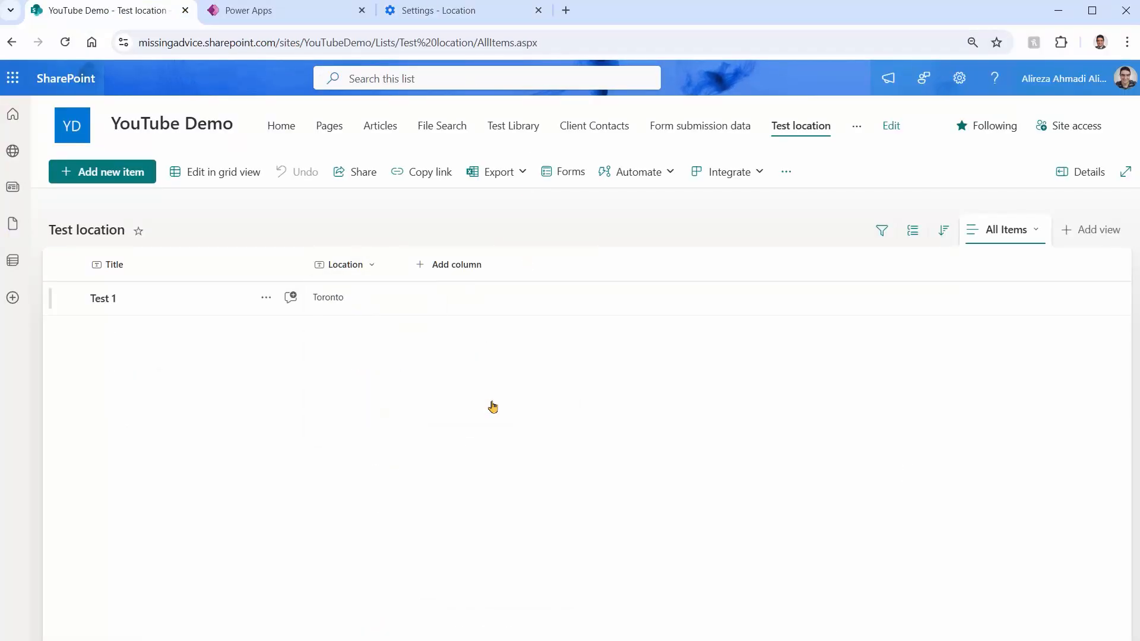
pyautogui.write('11')
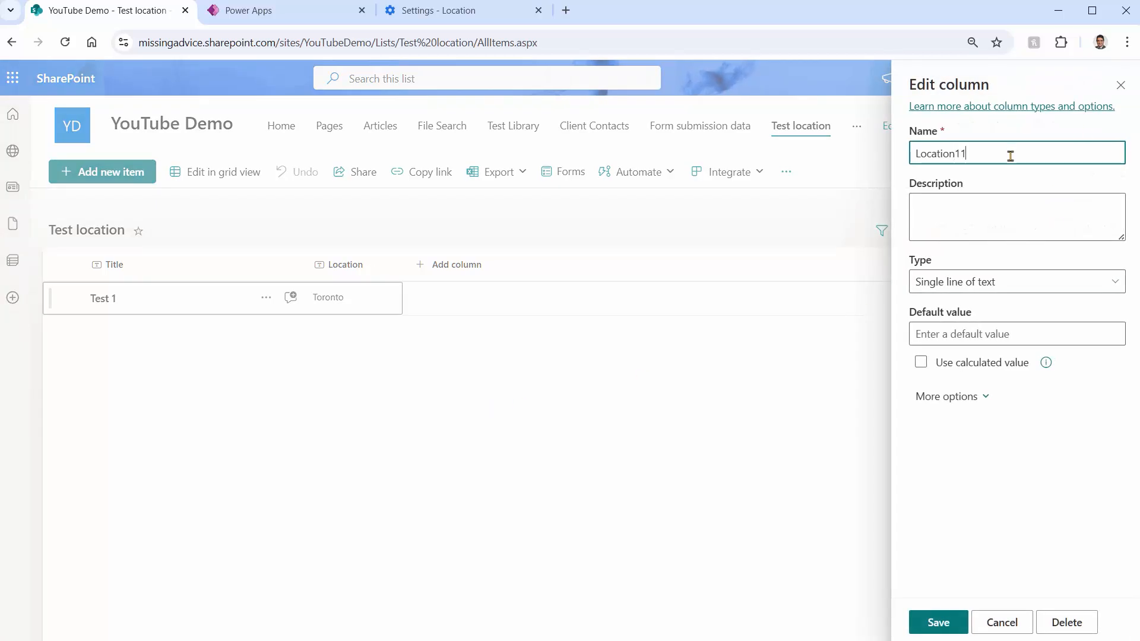
pyautogui.click(932, 622)
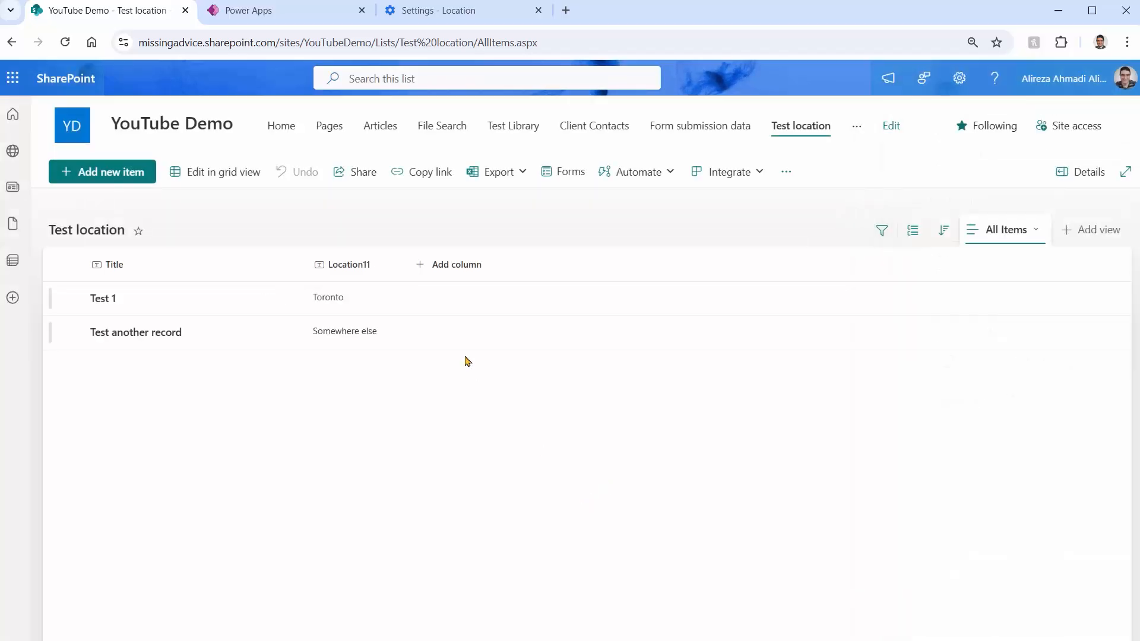
# Open the LocationBugSharePoint app for editing, dismiss the location request and refresh the Test location data source
pyautogui.click(263, 23)
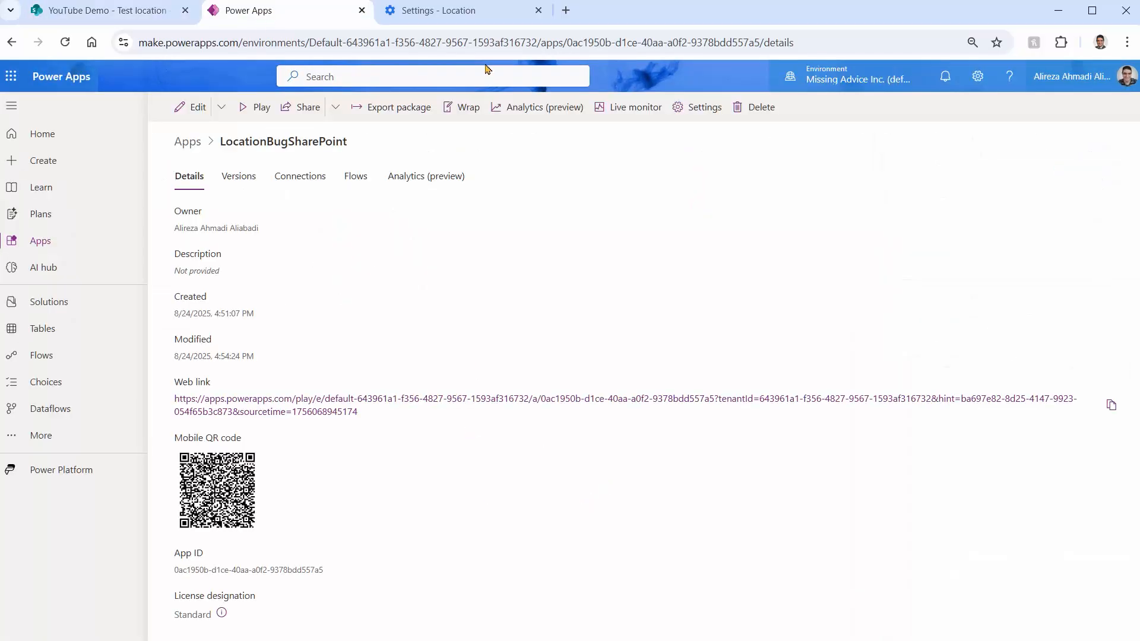
pyautogui.click(190, 107)
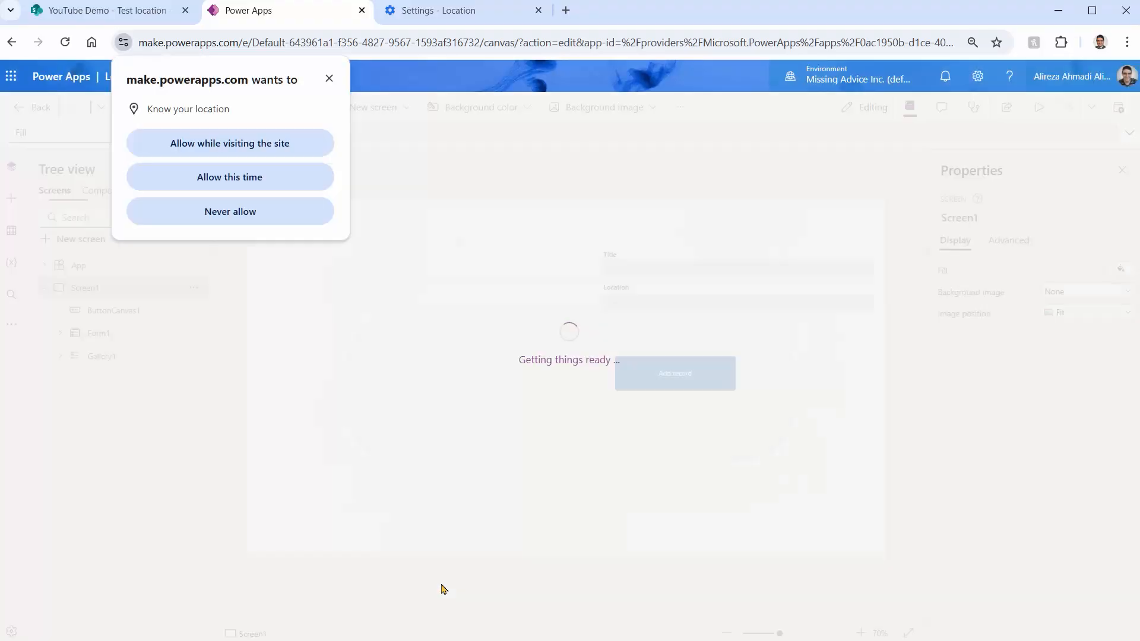
pyautogui.click(330, 78)
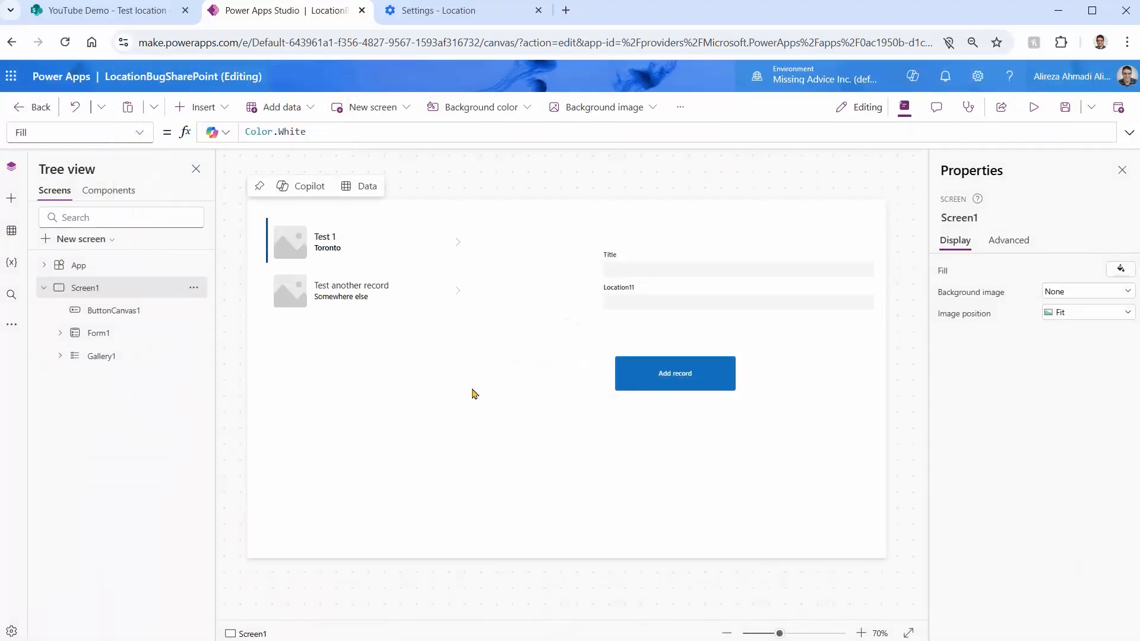
pyautogui.click(12, 230)
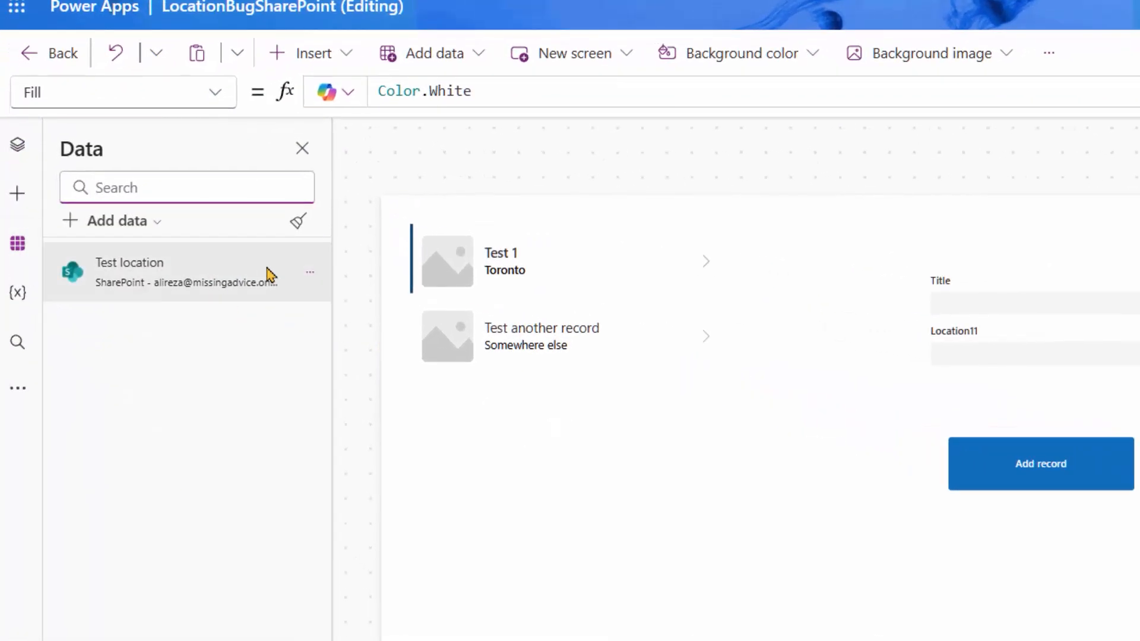
pyautogui.click(310, 273)
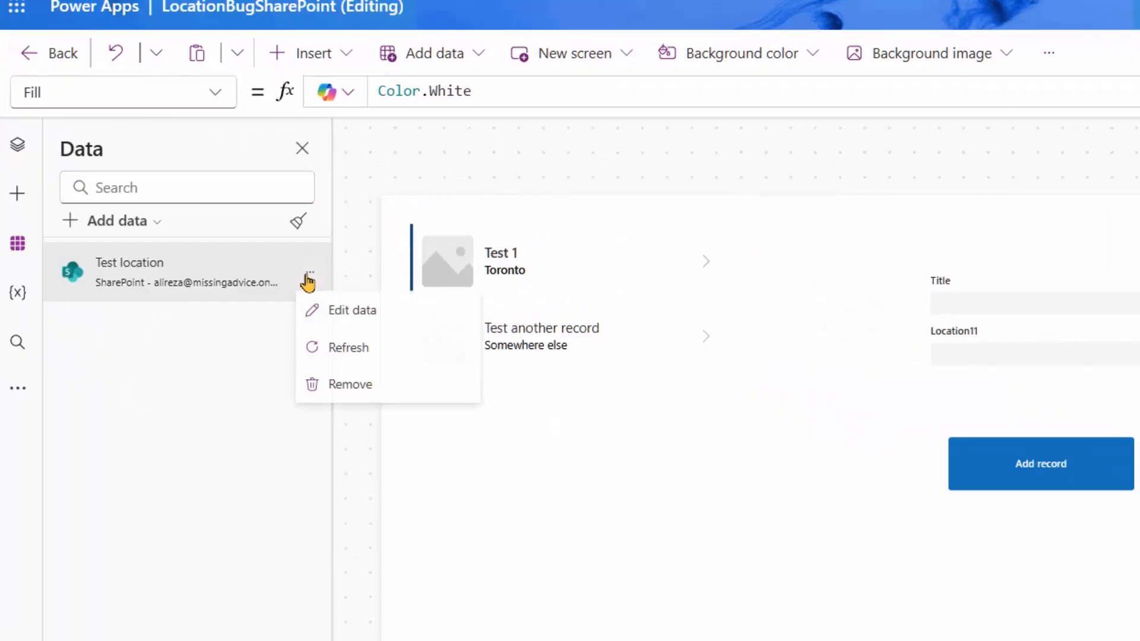
pyautogui.click(365, 347)
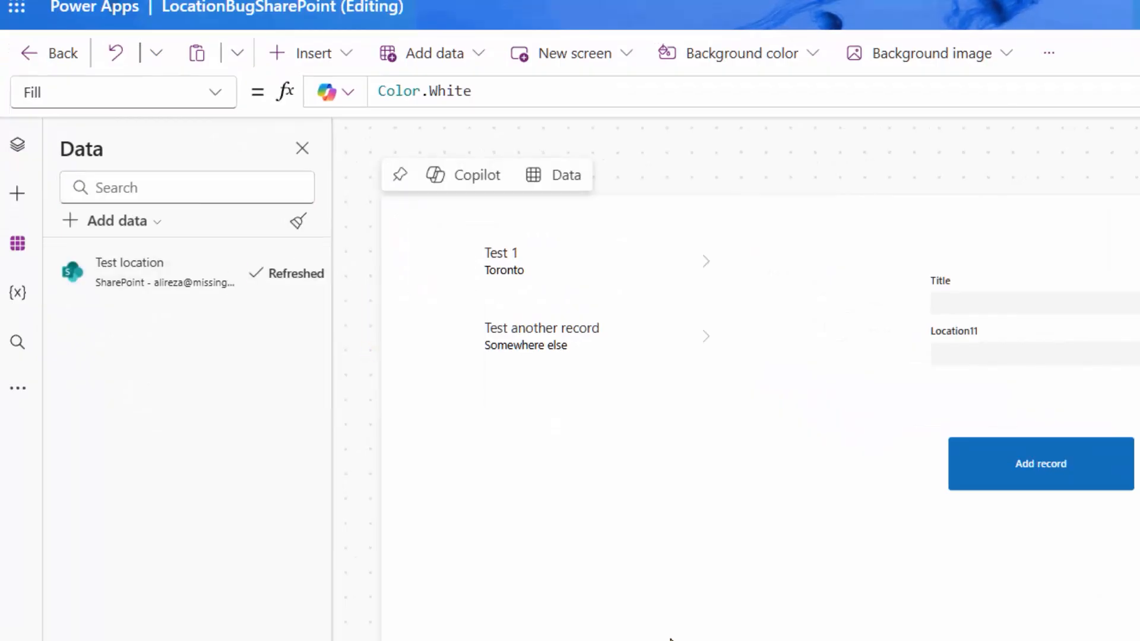
# Save and publish the current version of the app, and reopen it in the studio from its details page
pyautogui.hotkey('ctrl', 's')
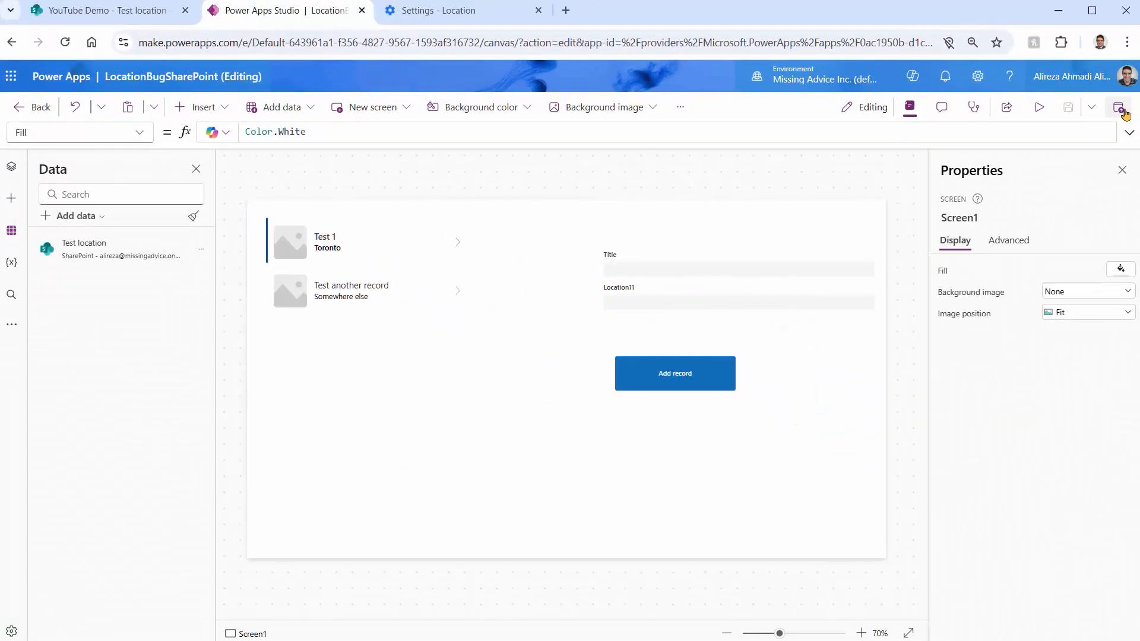
pyautogui.click(1122, 111)
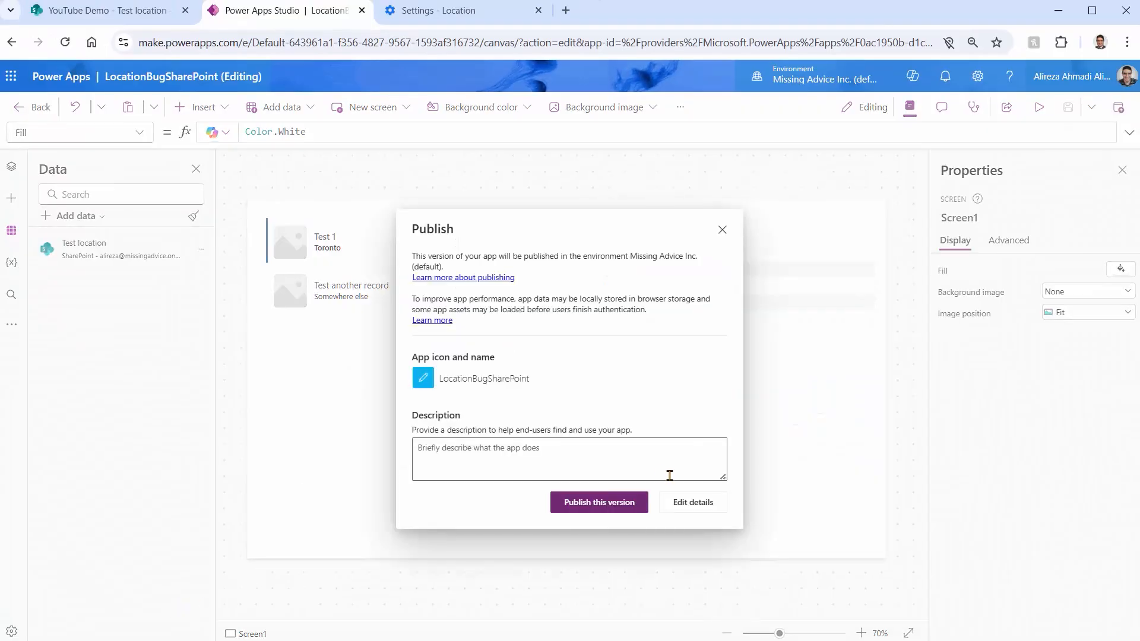
pyautogui.click(600, 501)
pyautogui.click(40, 107)
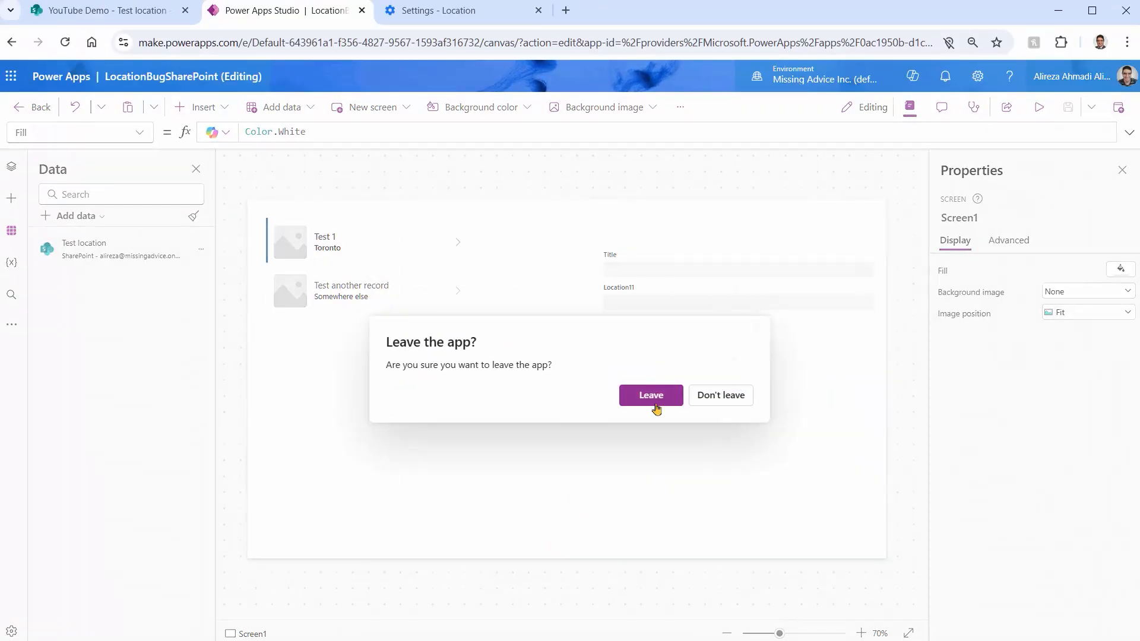
pyautogui.click(649, 404)
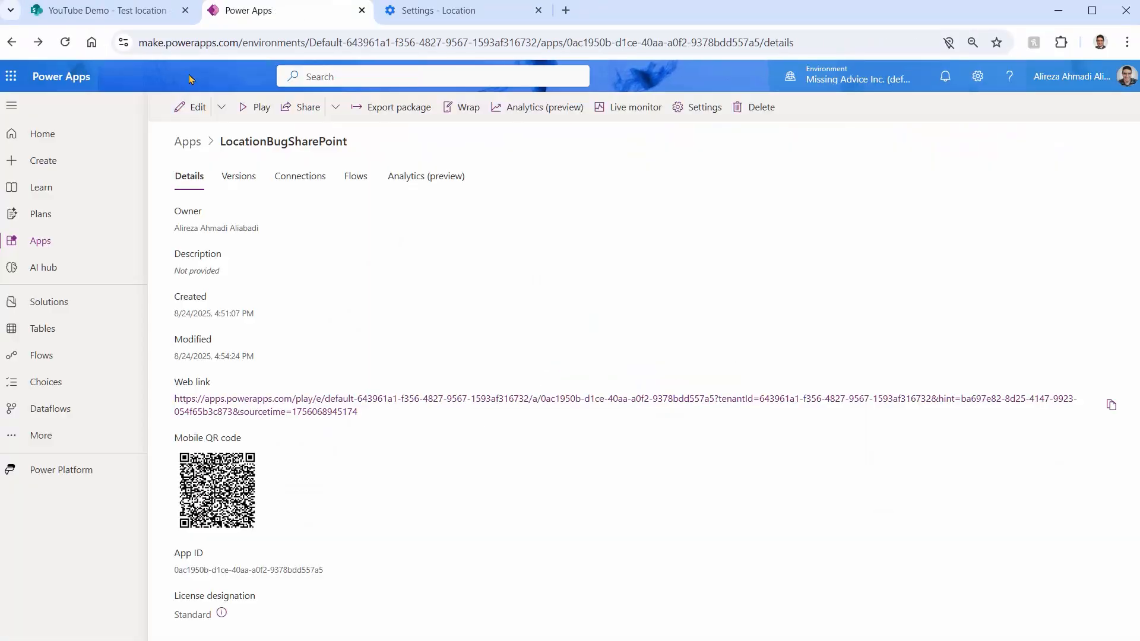
pyautogui.click(190, 107)
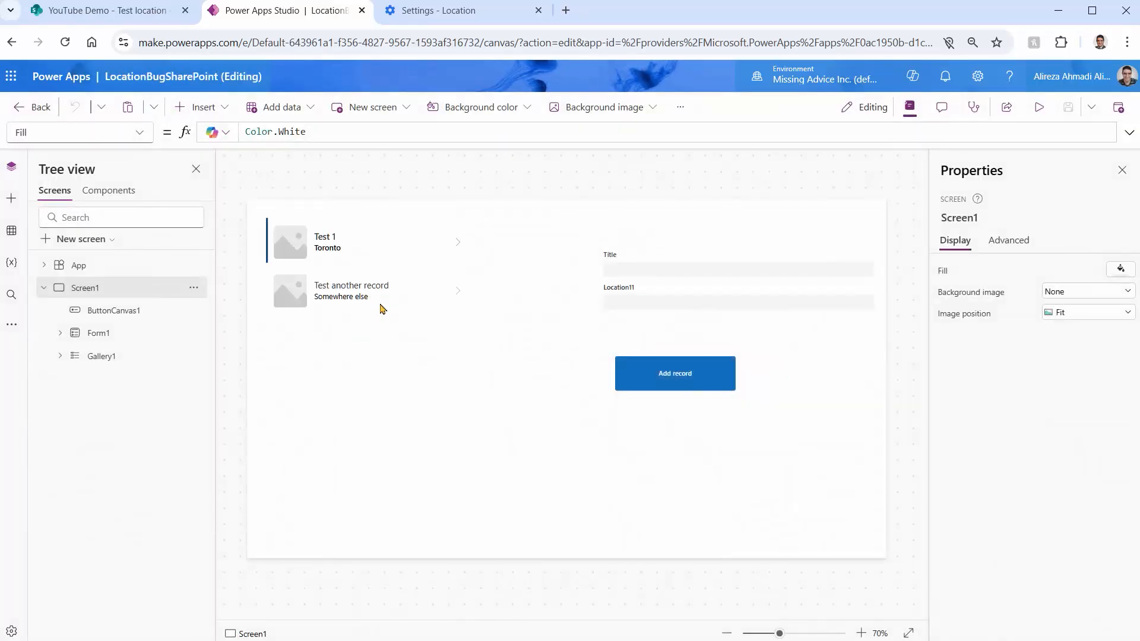
# Run the app's link in a new tab, refresh it to the latest version and check the browser's location permission list
pyautogui.click(566, 10)
pyautogui.hotkey('ctrl', 'v')
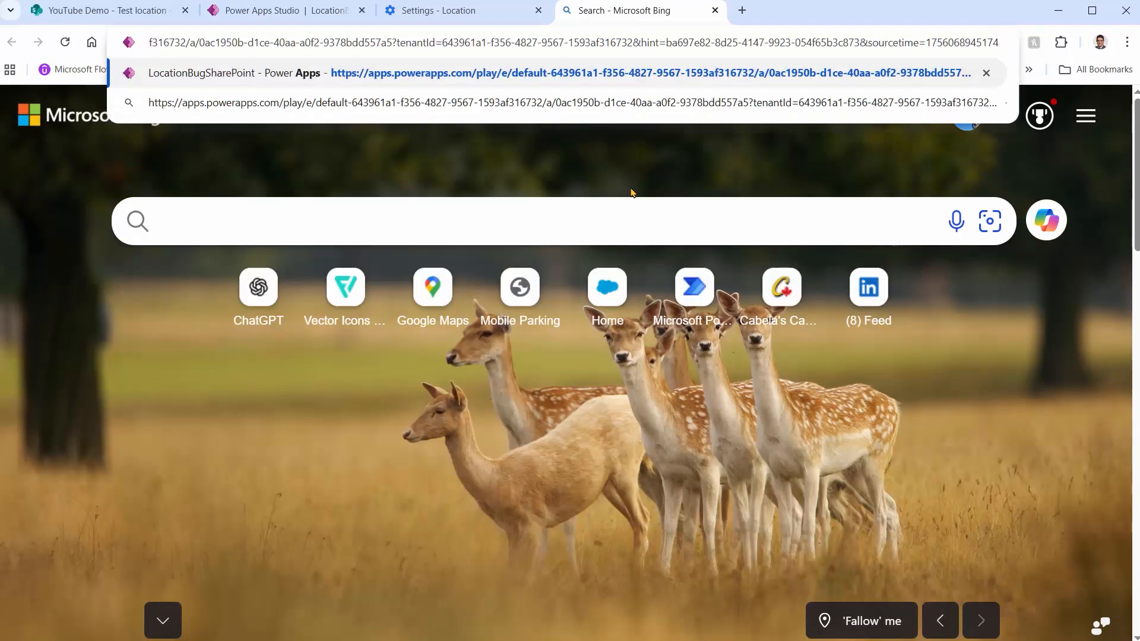
pyautogui.press('Return')
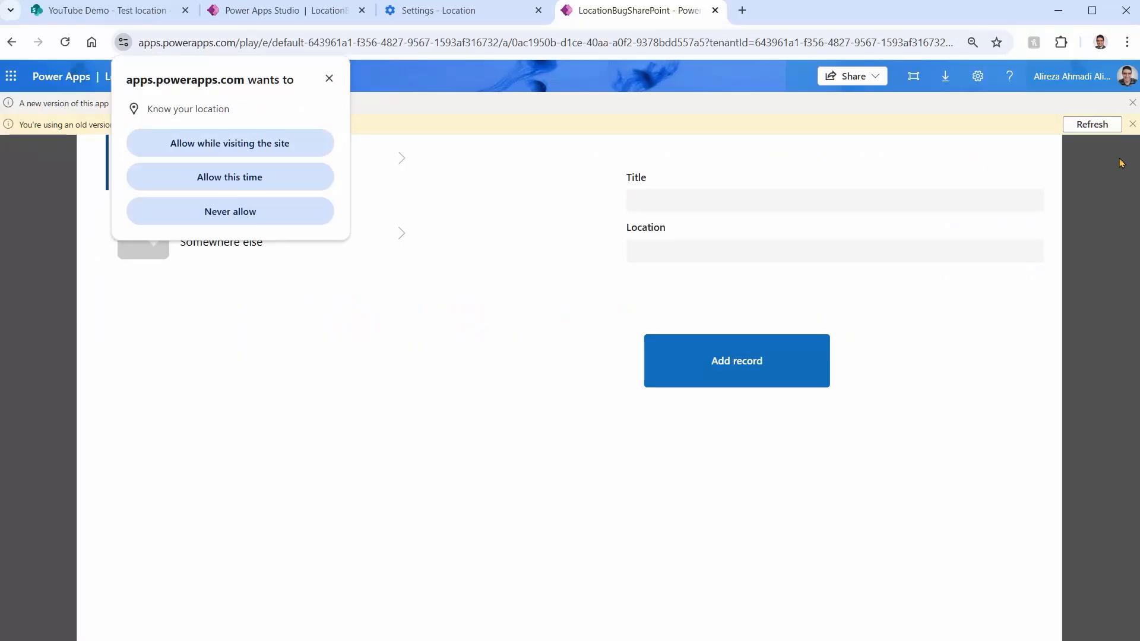
pyautogui.click(1098, 126)
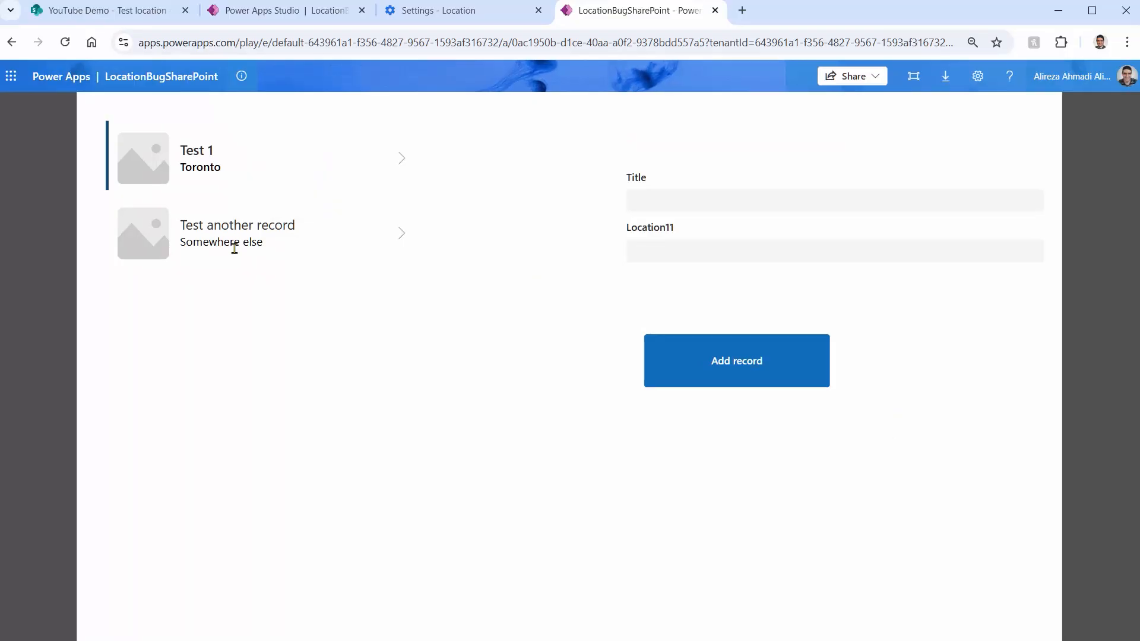
pyautogui.click(437, 17)
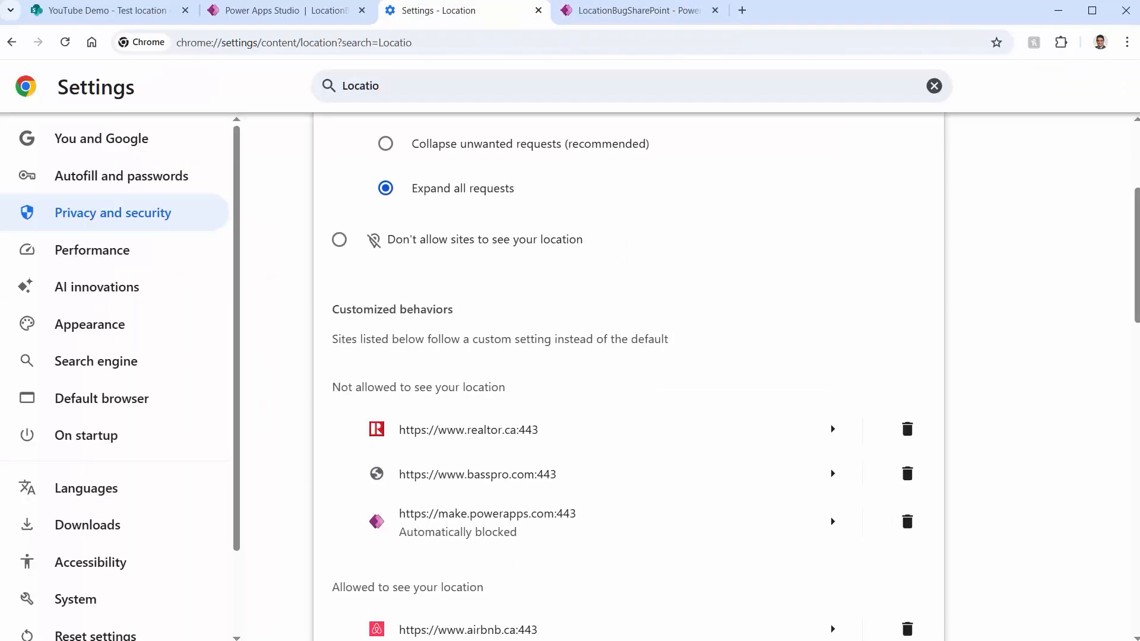
pyautogui.click(638, 10)
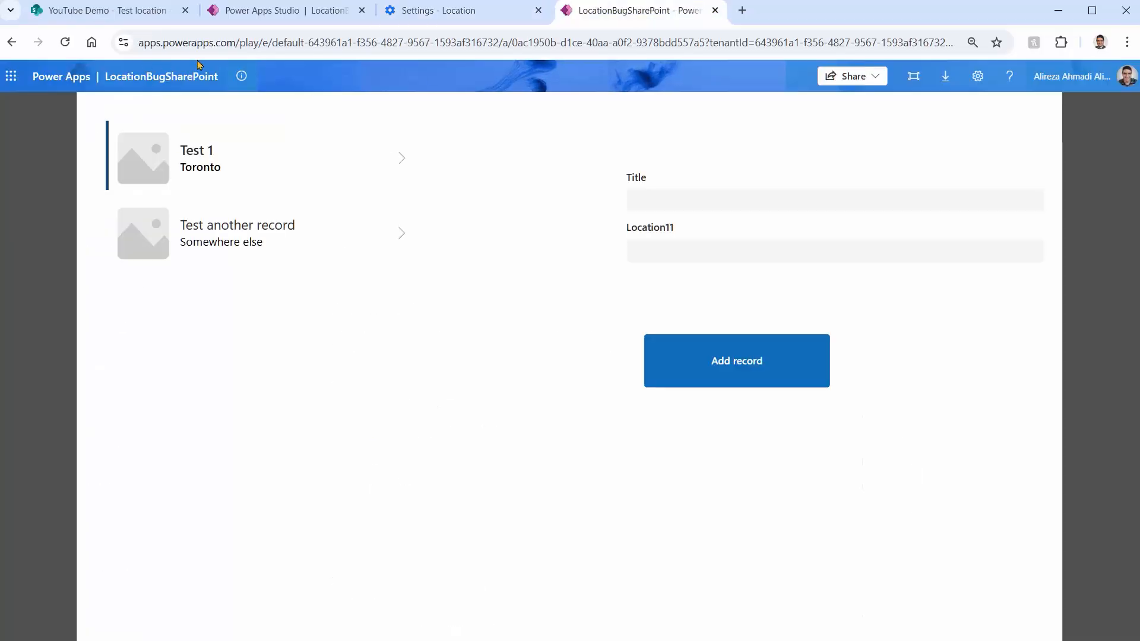